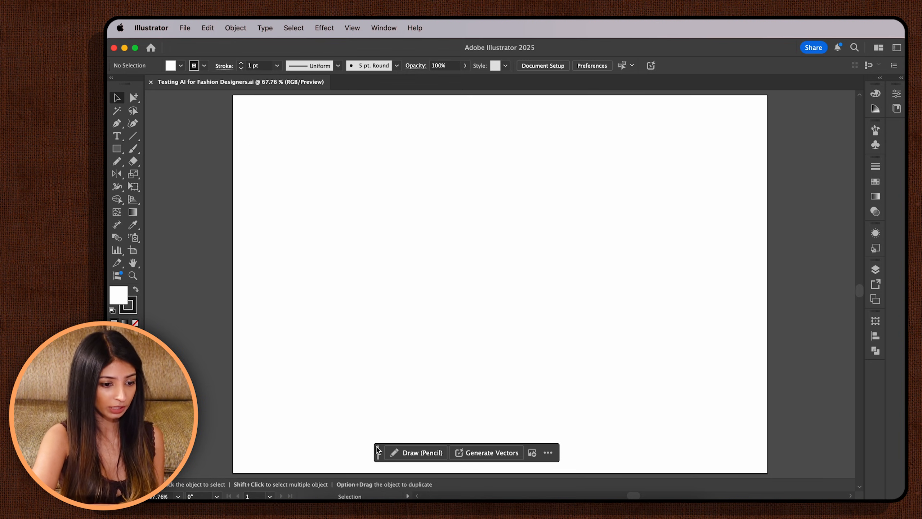
Step: Move the contextual task bar from the middle of the artboard to its upper-right corner
{"action": "mouse_move", "coordinate": [379, 453]}
{"action": "left_mouse_down"}
{"action": "mouse_move", "coordinate": [365, 375]}
{"action": "mouse_move", "coordinate": [399, 397]}
{"action": "mouse_move", "coordinate": [470, 383]}
{"action": "mouse_move", "coordinate": [436, 405]}
{"action": "mouse_move", "coordinate": [621, 147]}
{"action": "mouse_move", "coordinate": [655, 107]}
{"action": "mouse_move", "coordinate": [671, 108]}
{"action": "left_mouse_up"}
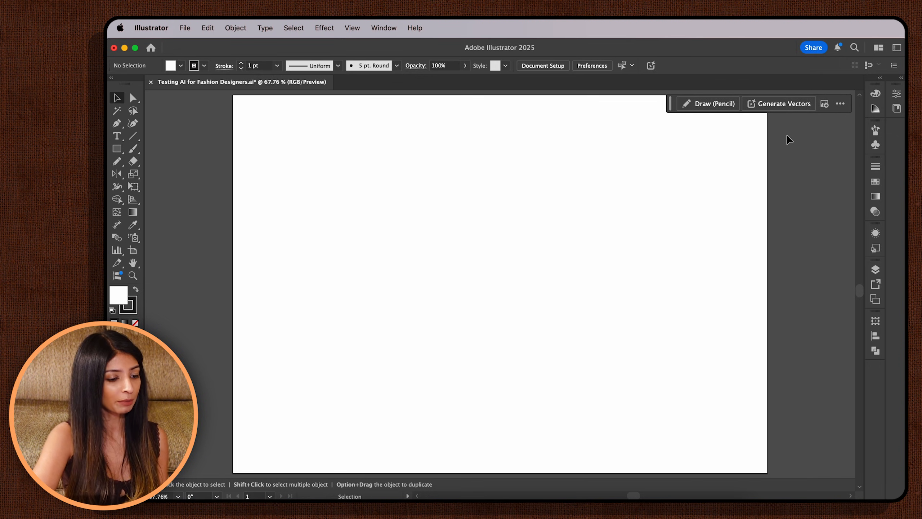
Step: Draw a closed half-bodice outline with the Pen tool, with a curved neckline, sloped shoulder, curved armhole and straight side, hem and centre edges
{"action": "key", "text": "p"}
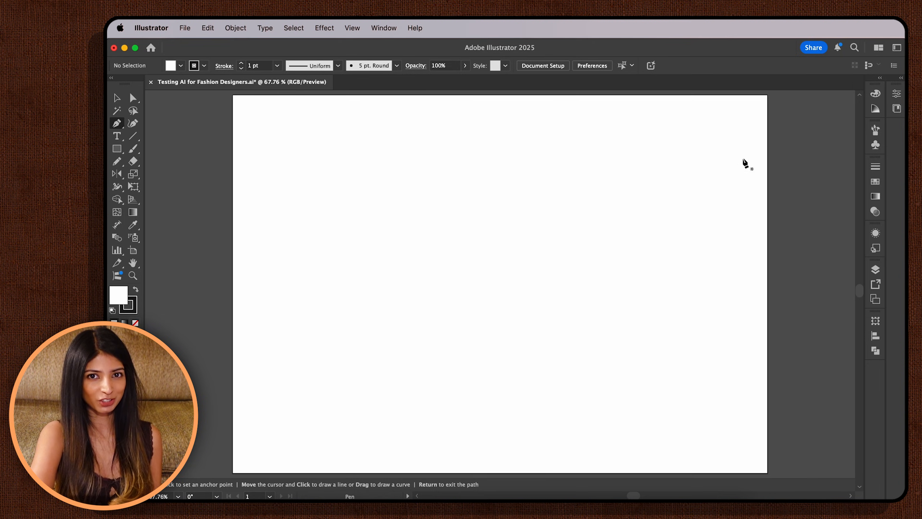
{"action": "left_click", "coordinate": [532, 227]}
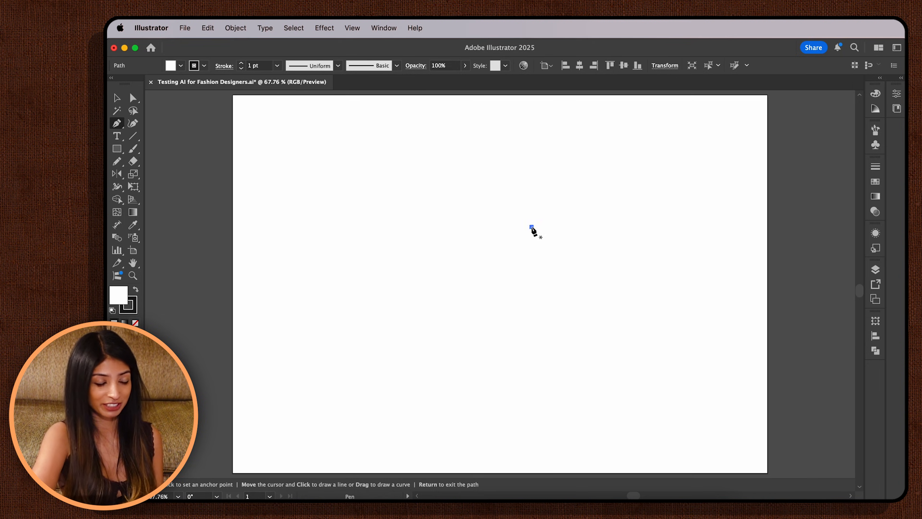
{"action": "left_click_drag", "start_coordinate": [571, 202], "coordinate": [583, 173]}
{"action": "left_click", "coordinate": [594, 209]}
{"action": "left_click_drag", "start_coordinate": [594, 278], "coordinate": [617, 285]}
{"action": "left_click", "coordinate": [593, 380]}
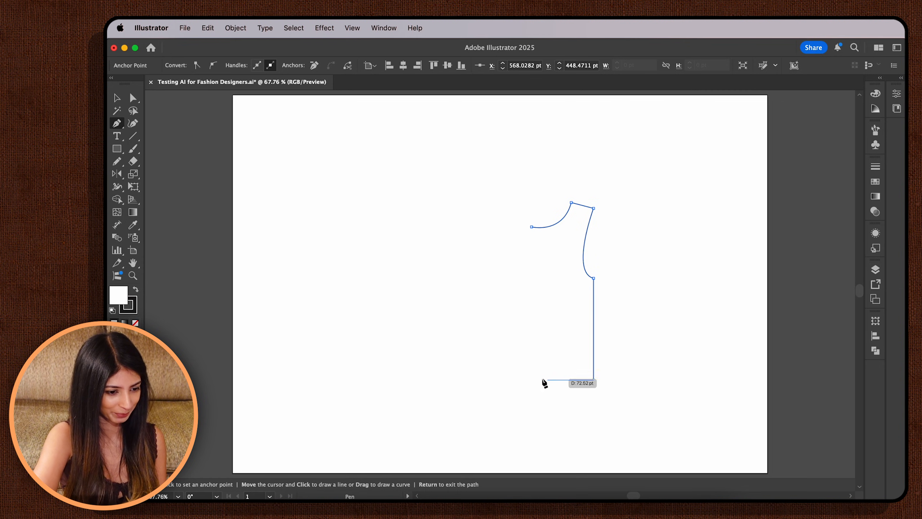
{"action": "left_click", "coordinate": [531, 380]}
{"action": "left_click", "coordinate": [532, 227]}
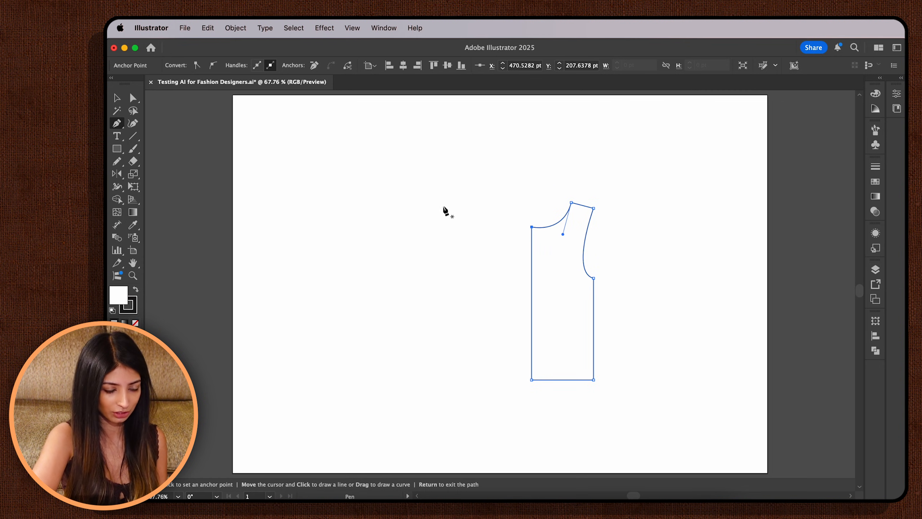
Step: Enter path editing on the half-bodice, try removing its outer shoulder anchor point, and undo the removal
{"action": "left_click", "coordinate": [118, 100]}
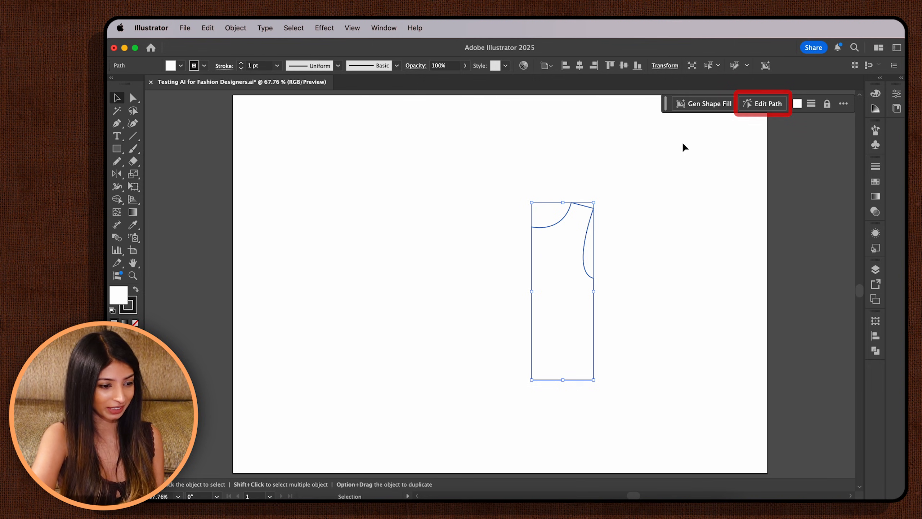
{"action": "left_click", "coordinate": [763, 105]}
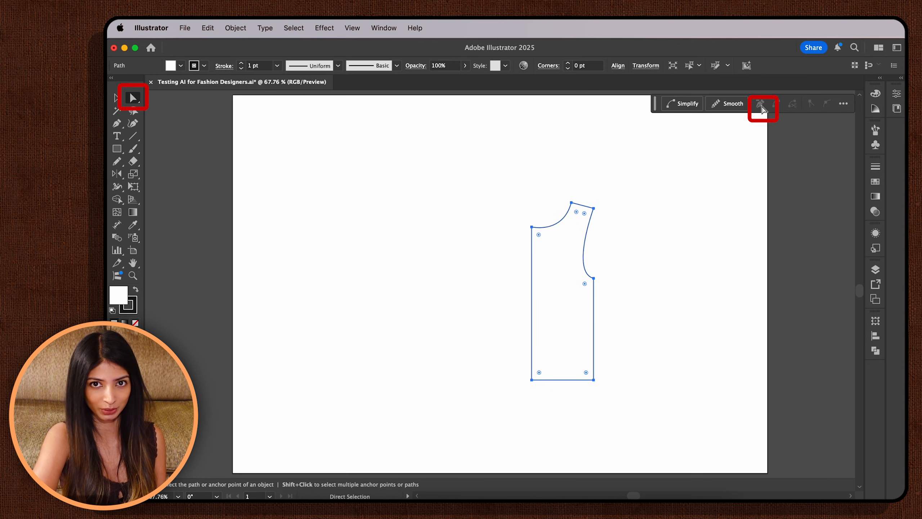
{"action": "left_click", "coordinate": [597, 210]}
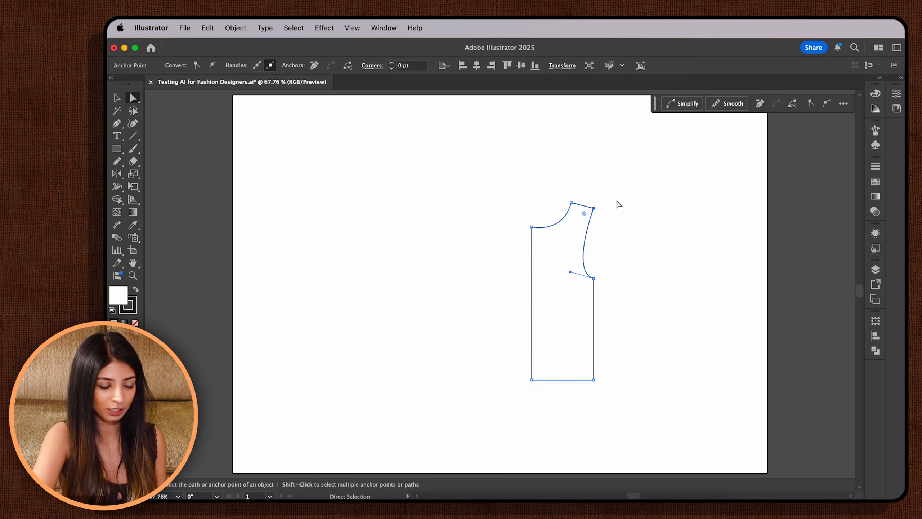
{"action": "left_click", "coordinate": [761, 104]}
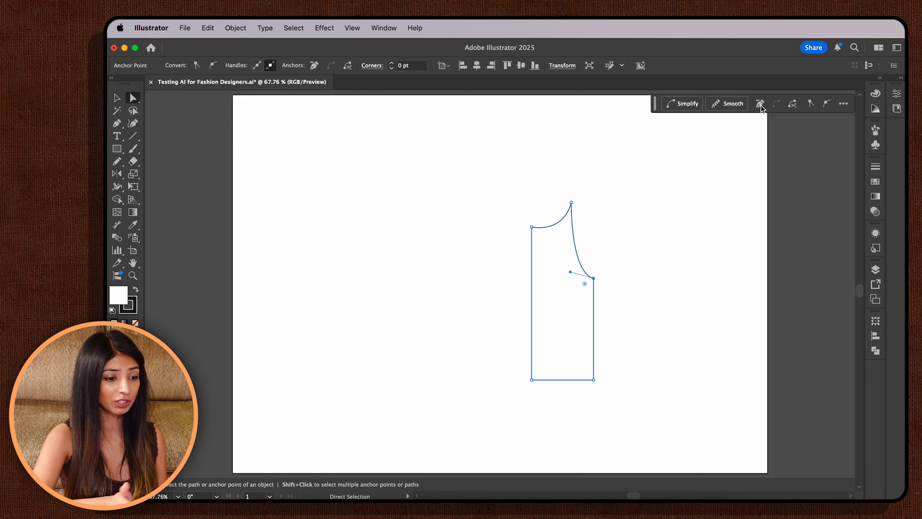
{"action": "left_click", "coordinate": [117, 125]}
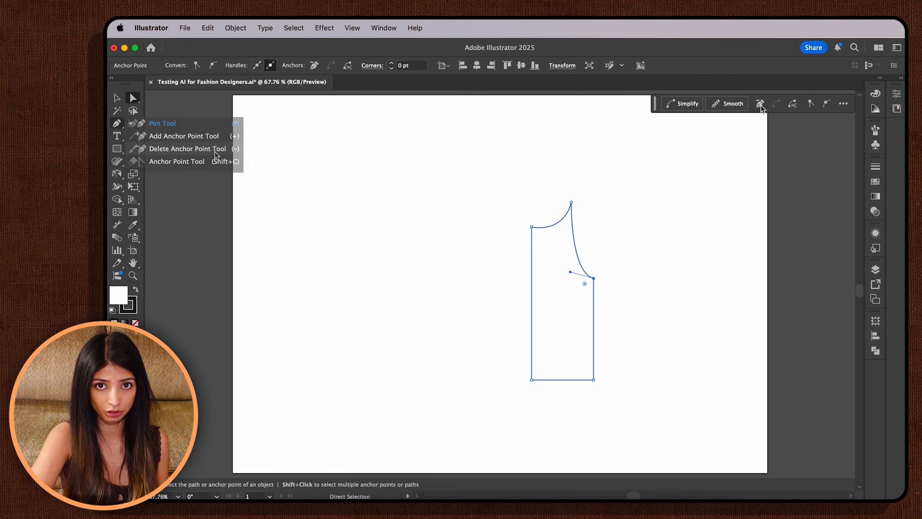
{"action": "key", "text": "super+z"}
{"action": "key", "text": "super+z"}
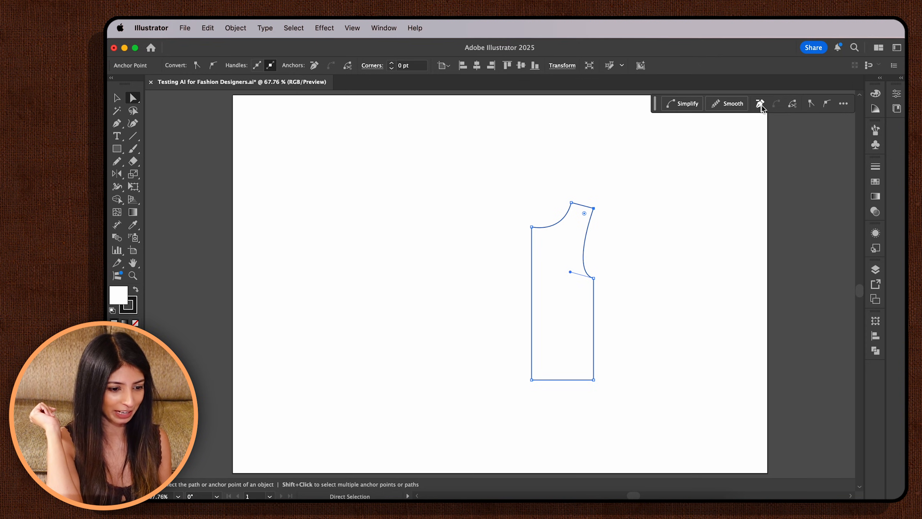
Step: Cut the bodice path at its outer shoulder anchor point, pull the loose armhole end outward, and undo the changes
{"action": "left_click", "coordinate": [792, 103]}
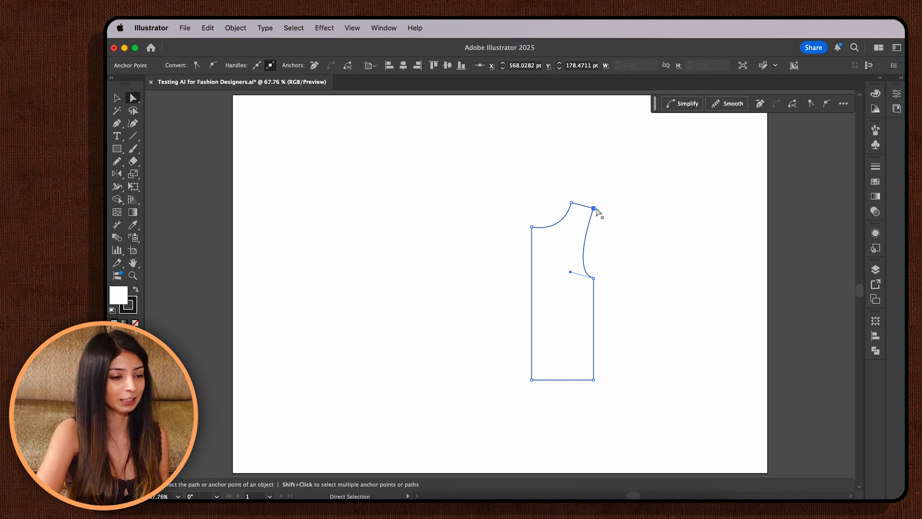
{"action": "left_click_drag", "start_coordinate": [594, 208], "coordinate": [611, 223]}
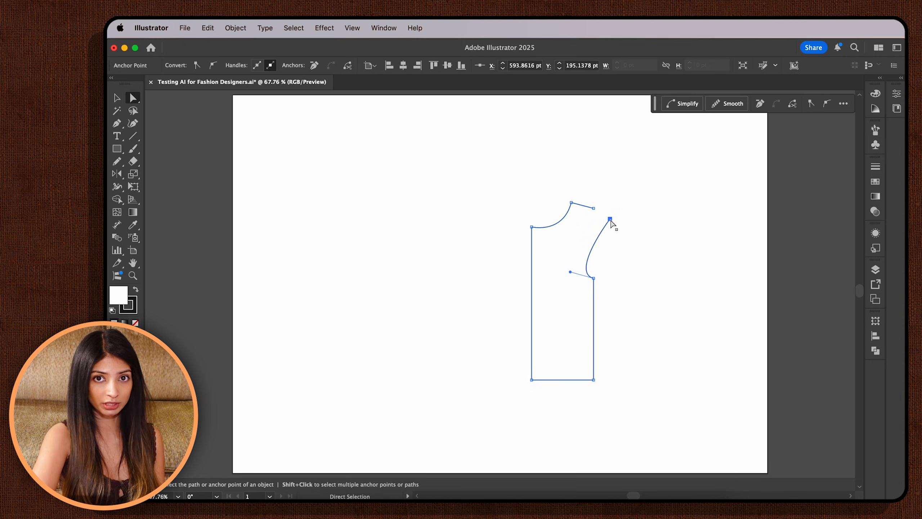
{"action": "key", "text": "super+z"}
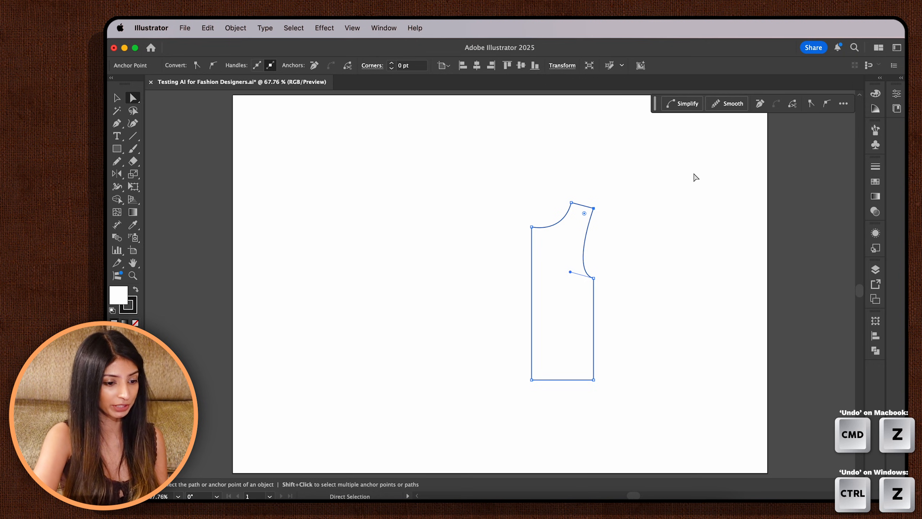
{"action": "left_click", "coordinate": [828, 104]}
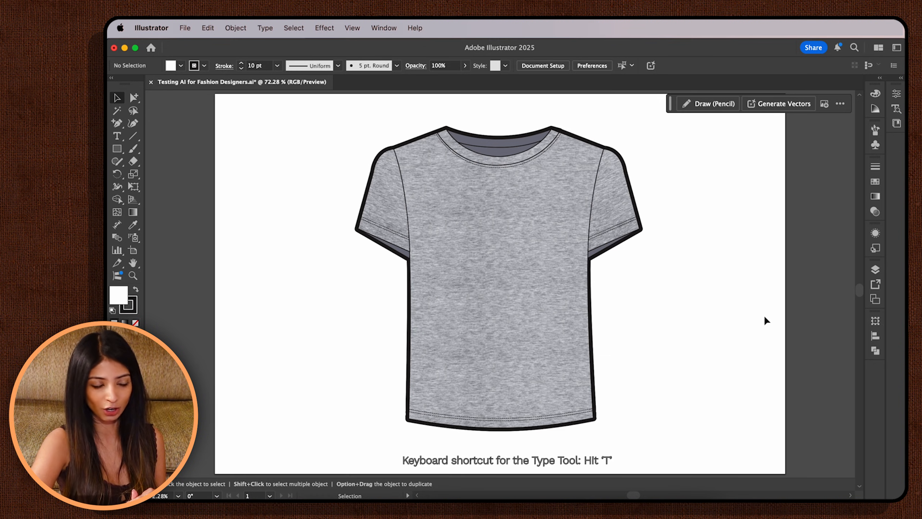
Step: Add the text "Smooth like butter" on three lines at 48 pt across the chest of the grey T-shirt
{"action": "key", "text": "t"}
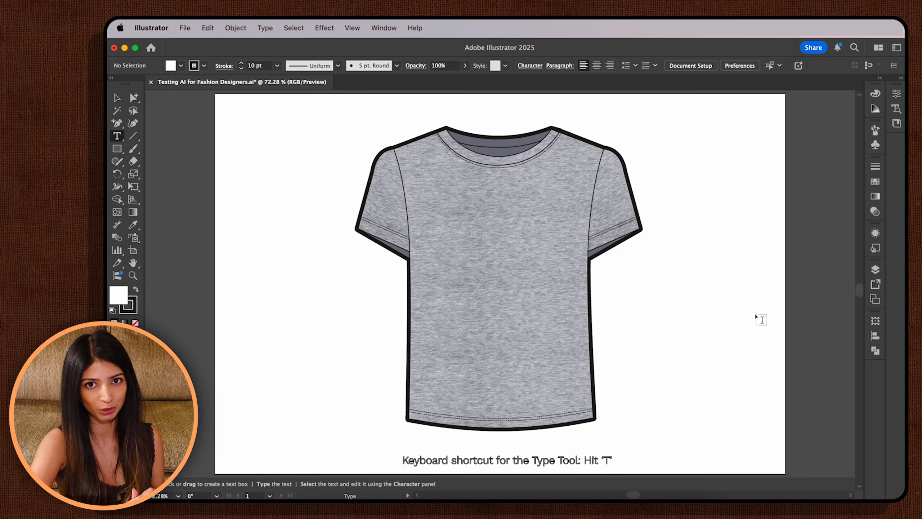
{"action": "left_click", "coordinate": [459, 216]}
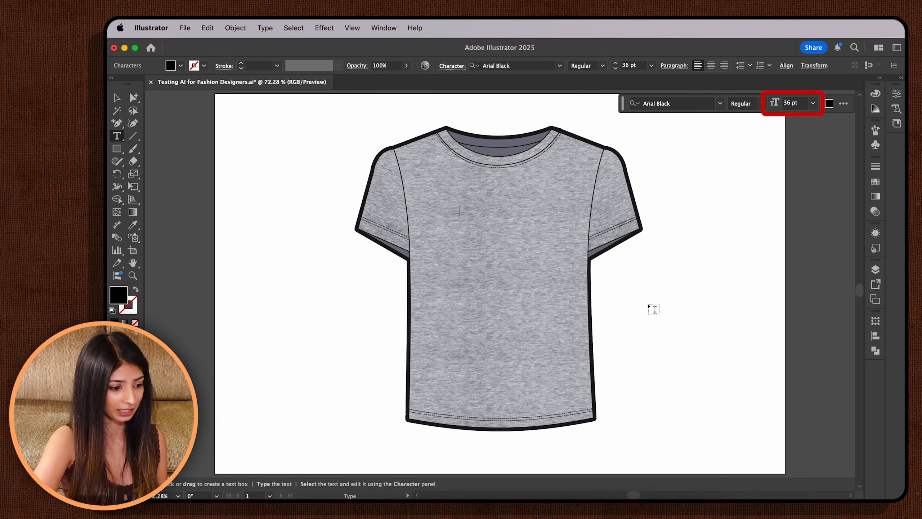
{"action": "type", "text": "Smooth"}
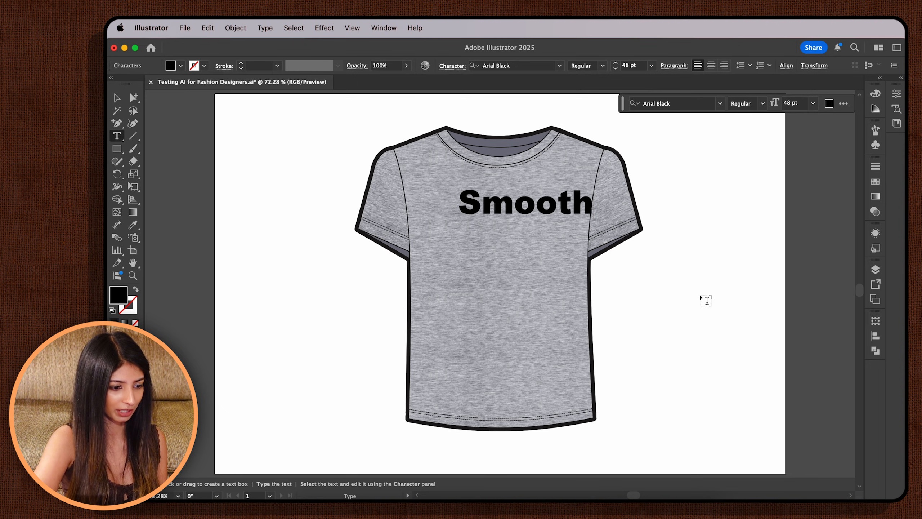
{"action": "key", "text": "Return"}
{"action": "type", "text": "like"}
{"action": "key", "text": "Return"}
{"action": "type", "text": "butte"}
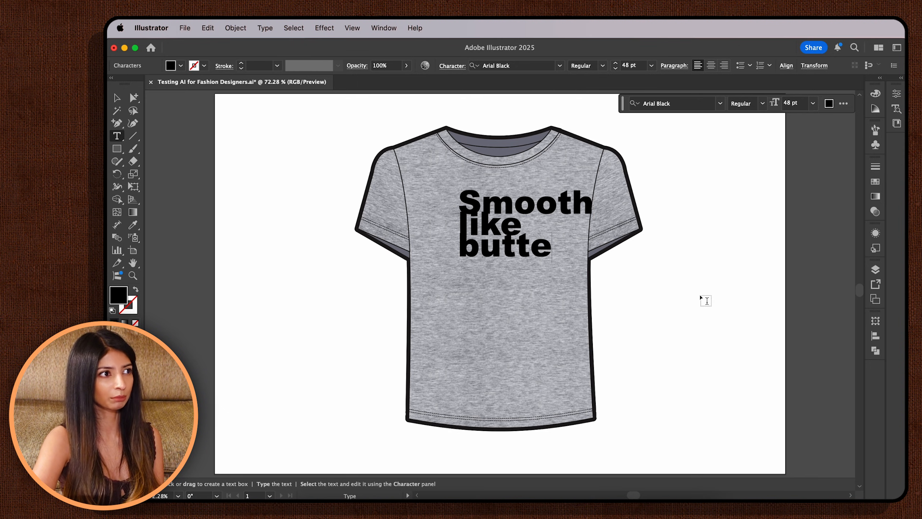
{"action": "type", "text": "r"}
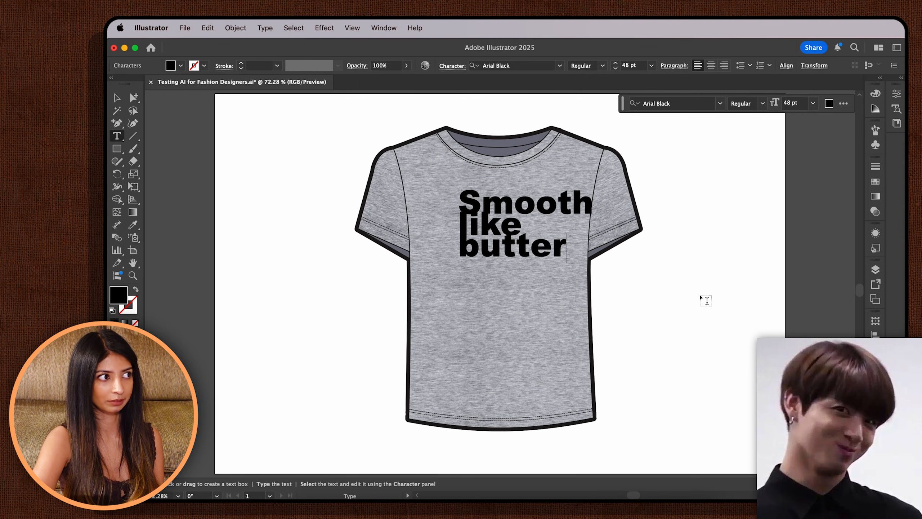
Step: Set the T-shirt text's font to California Vibes and its size to 60 pt
{"action": "key", "text": "super+a"}
{"action": "left_click", "coordinate": [695, 102]}
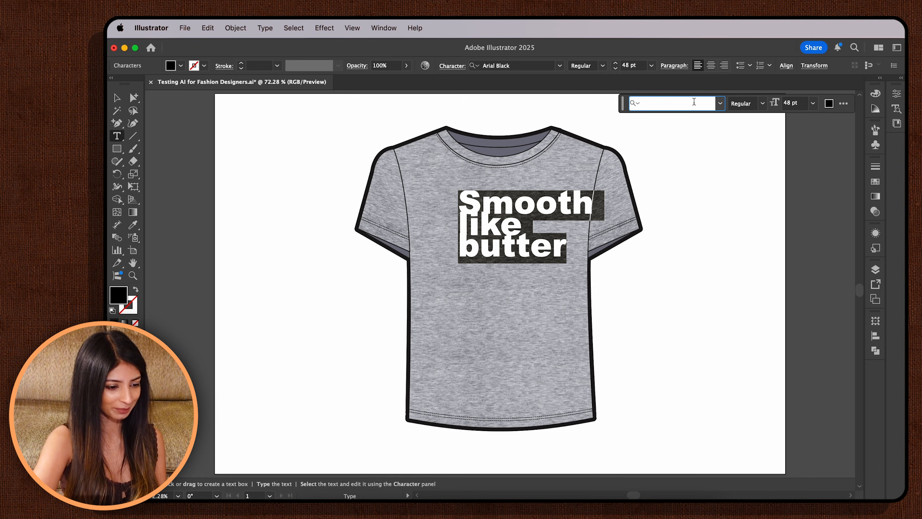
{"action": "type", "text": "calif"}
{"action": "left_click", "coordinate": [712, 158]}
{"action": "key", "text": "Escape"}
{"action": "left_click", "coordinate": [786, 103]}
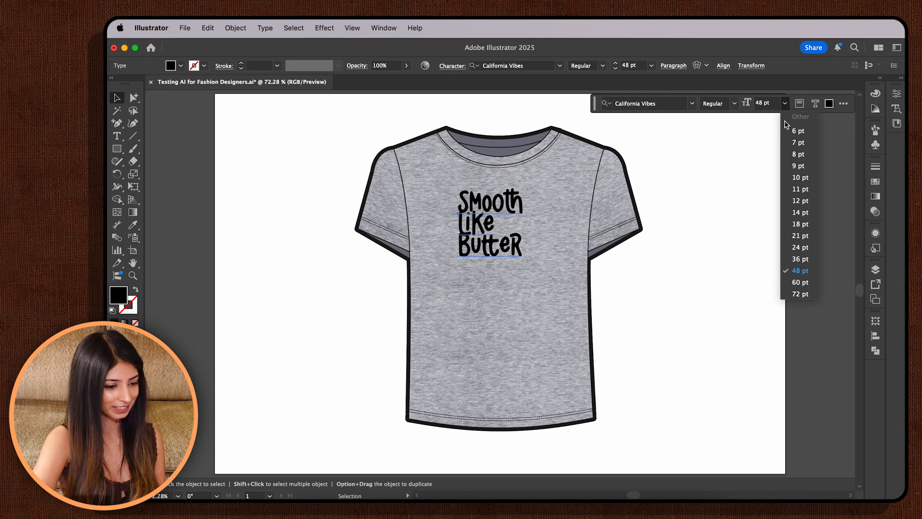
{"action": "left_click", "coordinate": [799, 282]}
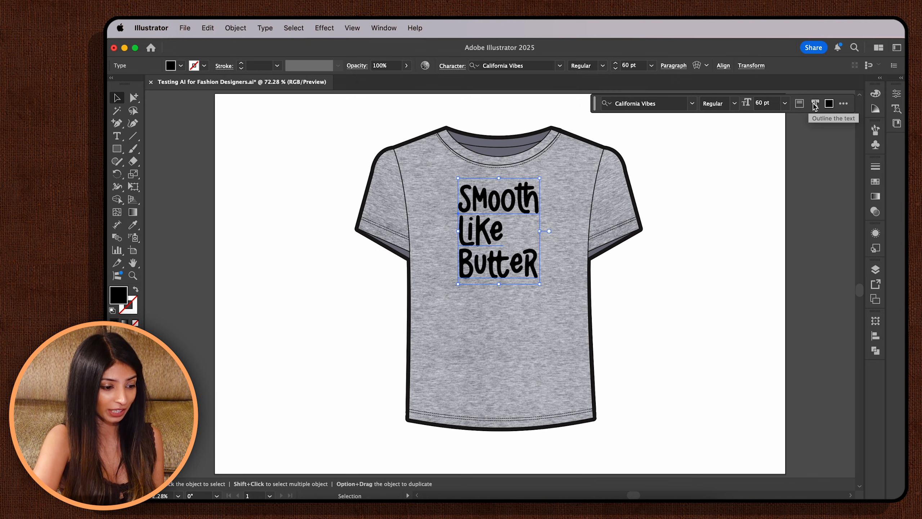
Step: Change the fill colour of the T-shirt text to dark brown
{"action": "left_click", "coordinate": [830, 105]}
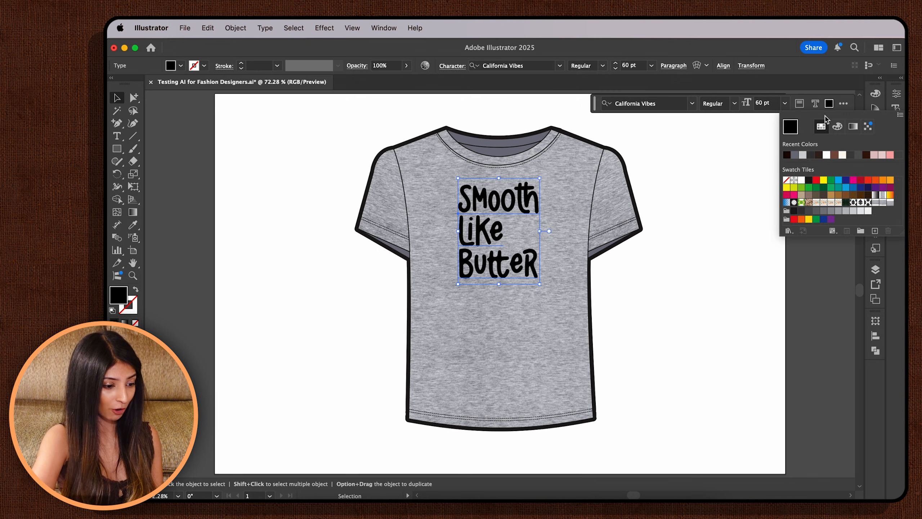
{"action": "left_click", "coordinate": [811, 156]}
{"action": "left_click", "coordinate": [830, 104]}
{"action": "left_click", "coordinate": [825, 134]}
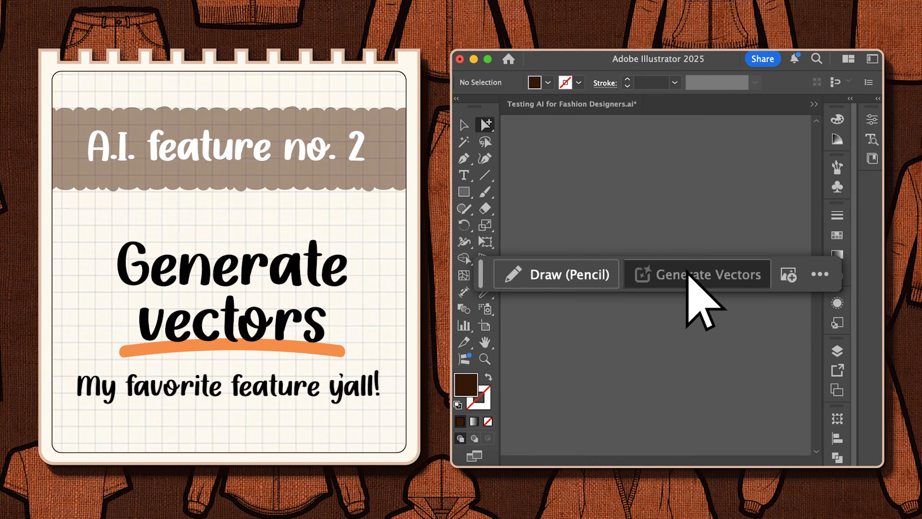
Step: Open Generate Vectors with the blank artboard and look through its Style Reference and Effects options
{"action": "left_click", "coordinate": [689, 275]}
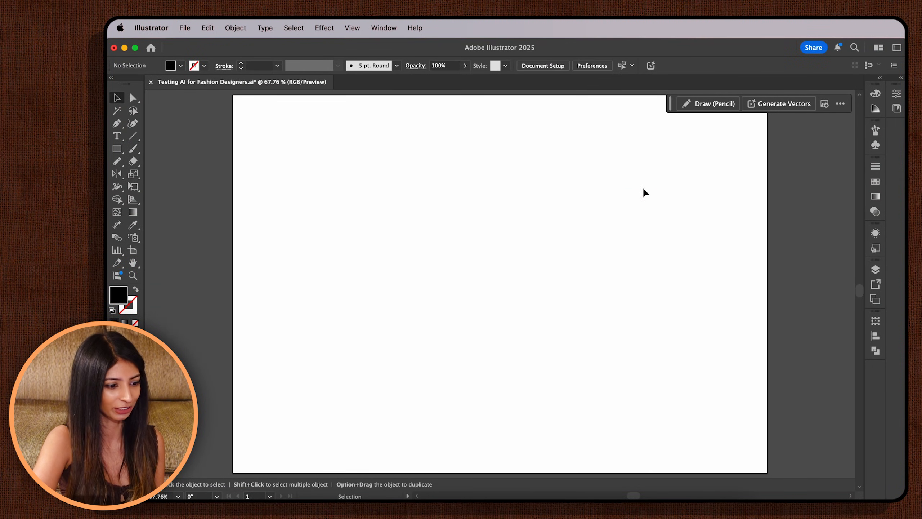
{"action": "left_click", "coordinate": [782, 106]}
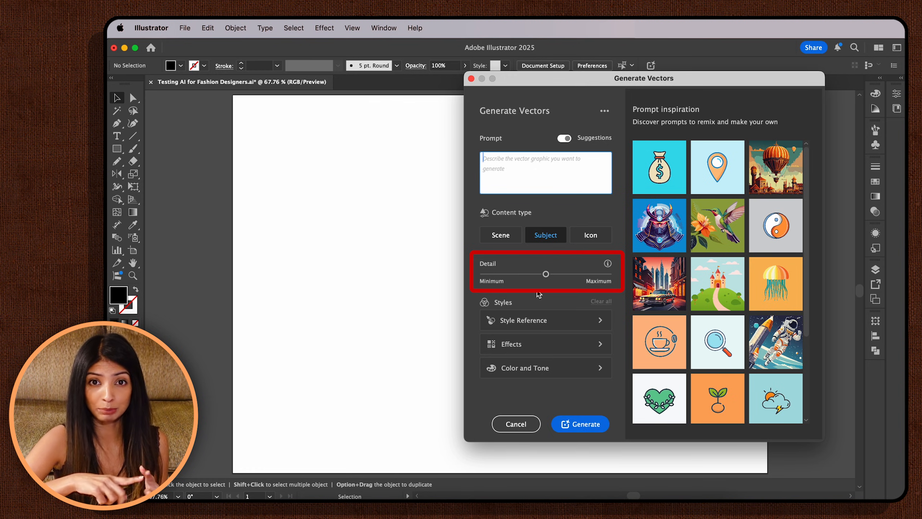
{"action": "left_click", "coordinate": [569, 323]}
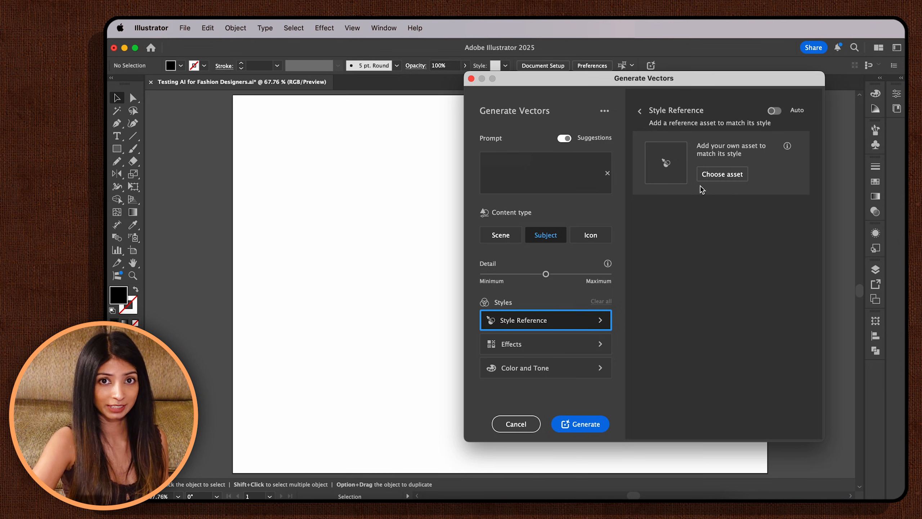
{"action": "left_click", "coordinate": [580, 348]}
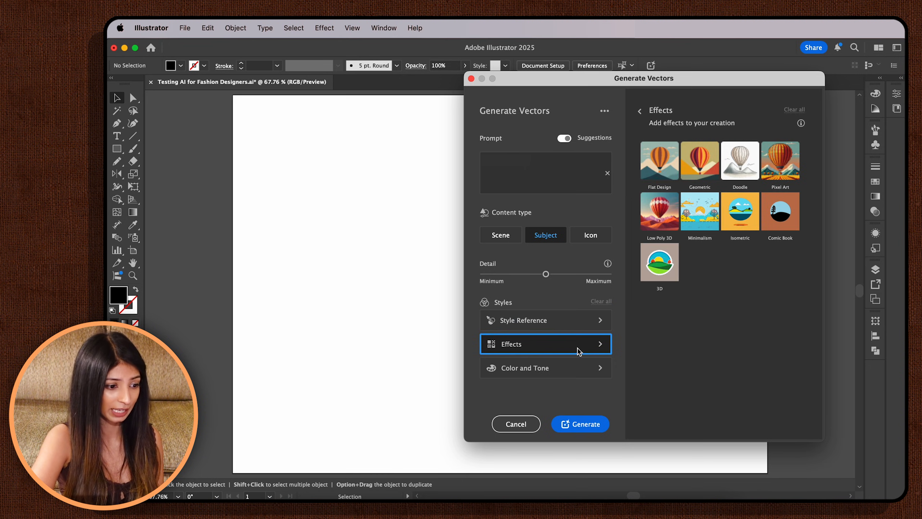
Step: Try out the Color and Tone options, checking the colour presets and number of colours and specifying colours such as green
{"action": "left_click", "coordinate": [577, 368]}
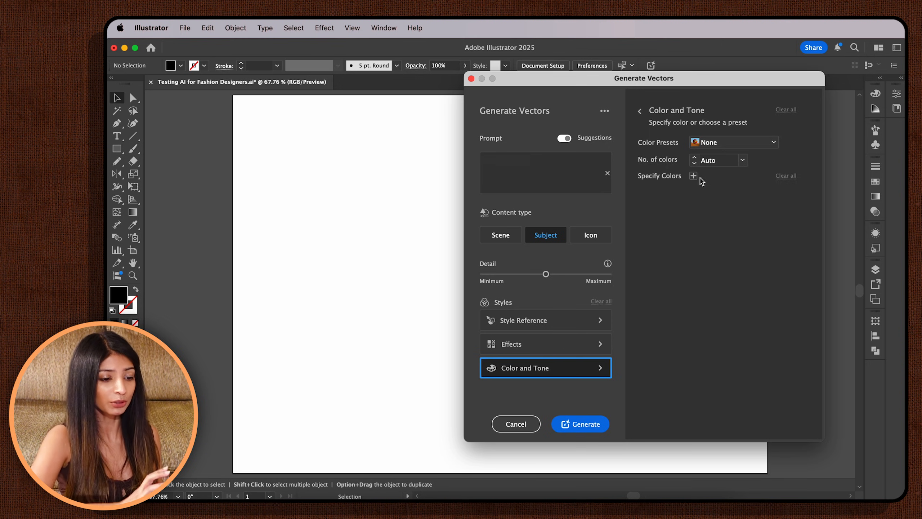
{"action": "left_click", "coordinate": [729, 144]}
{"action": "left_click", "coordinate": [735, 155]}
{"action": "left_click", "coordinate": [743, 160]}
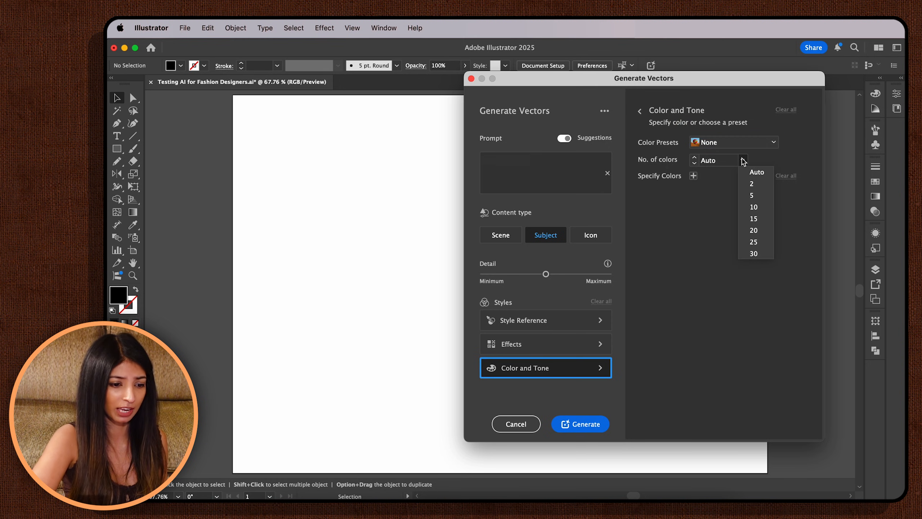
{"action": "left_click", "coordinate": [742, 160]}
{"action": "left_click", "coordinate": [693, 176]}
{"action": "left_click", "coordinate": [683, 196]}
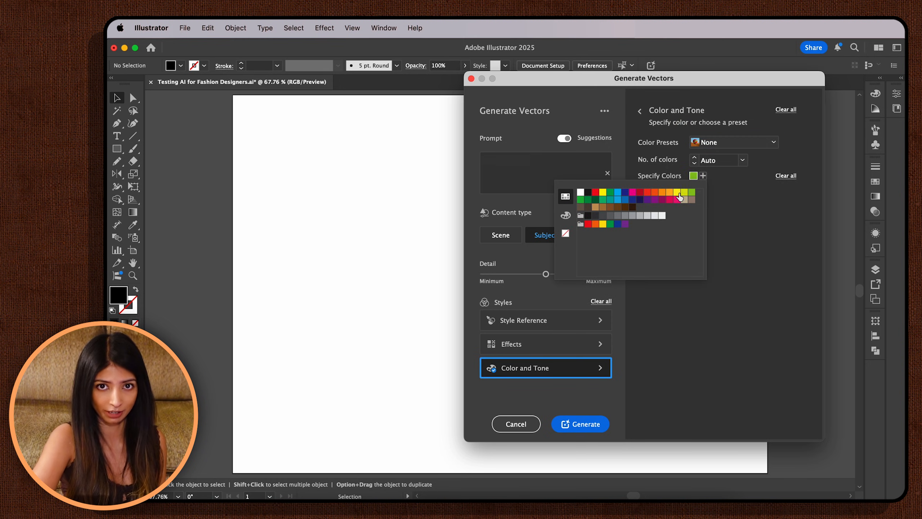
{"action": "left_click", "coordinate": [670, 200]}
{"action": "left_click", "coordinate": [660, 202]}
{"action": "left_click", "coordinate": [723, 177]}
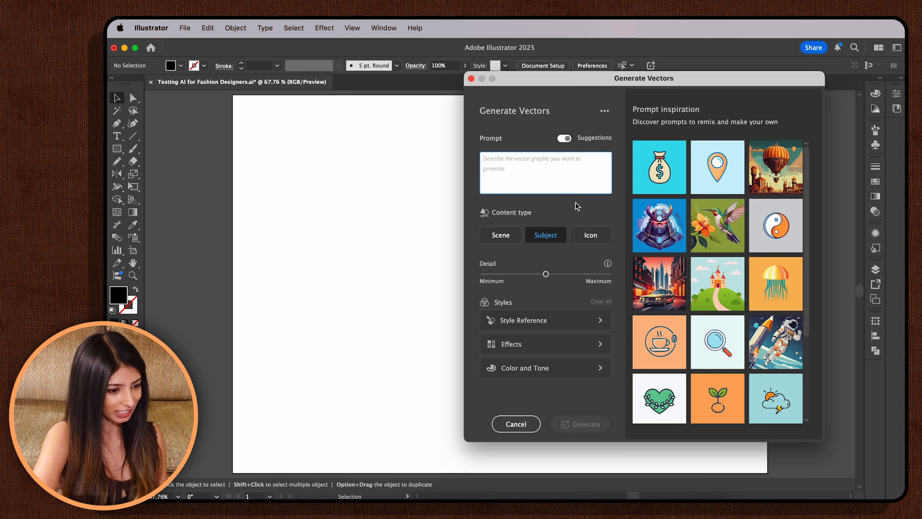
Step: Set the content type to Scene and the detail level midway between minimum and maximum
{"action": "left_click", "coordinate": [509, 237]}
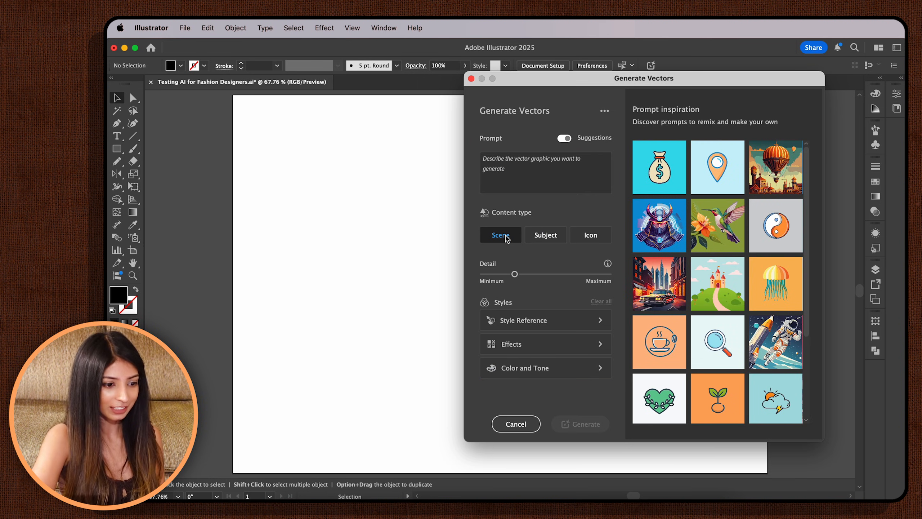
{"action": "left_click", "coordinate": [546, 275]}
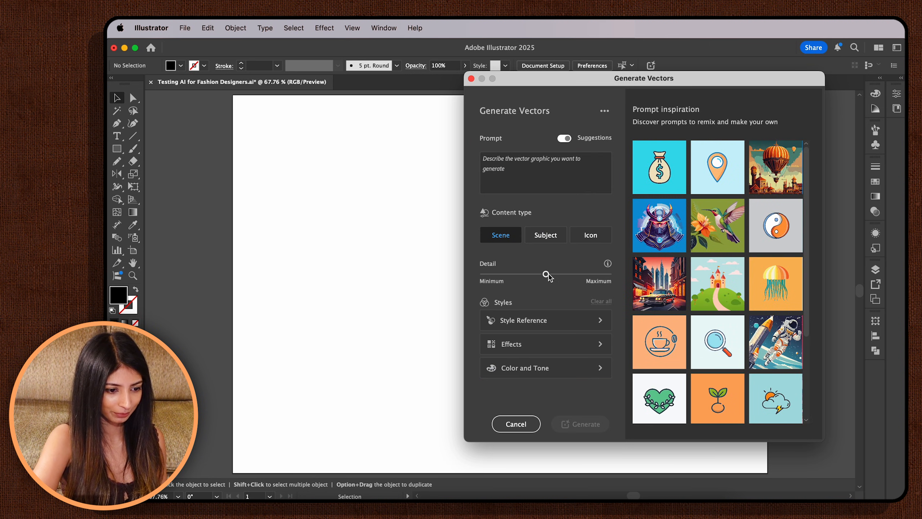
Step: Generate vectors from the prompt "A street full of shops, at midnight in Tokyo, glowing neon with signs and street lights in the dark."
{"action": "left_click", "coordinate": [548, 180]}
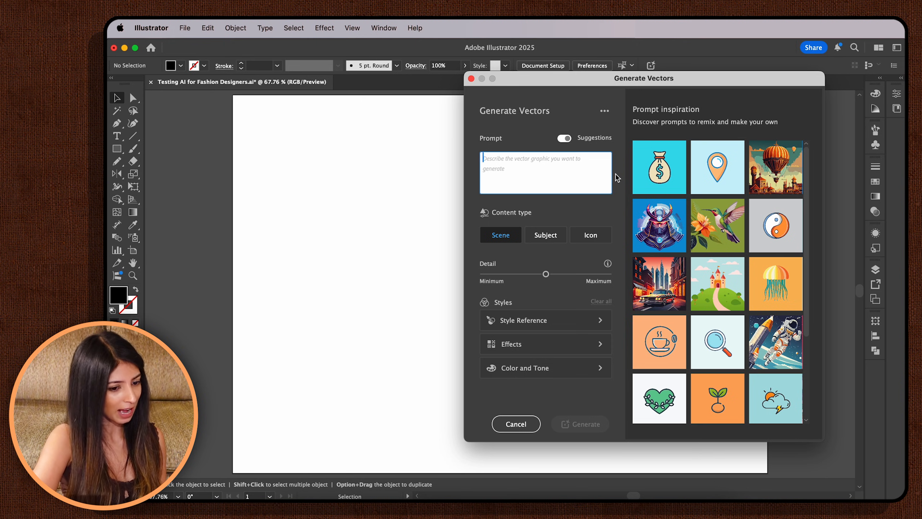
{"action": "type", "text": "A street full o"}
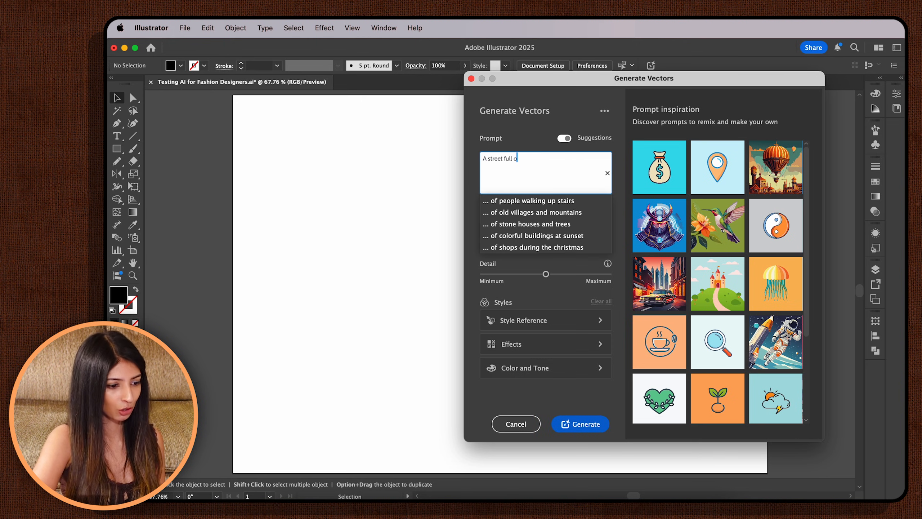
{"action": "type", "text": "f shops, at "}
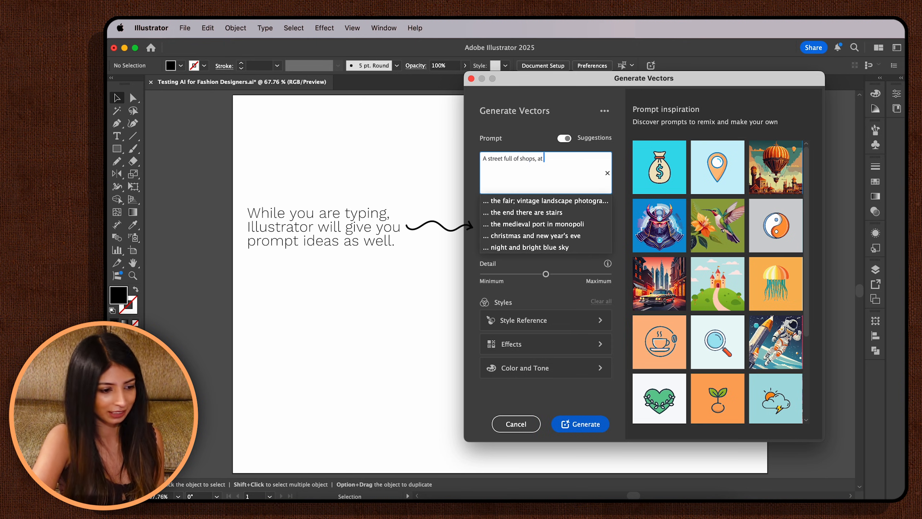
{"action": "type", "text": "midnight in Tokyo, glowin"}
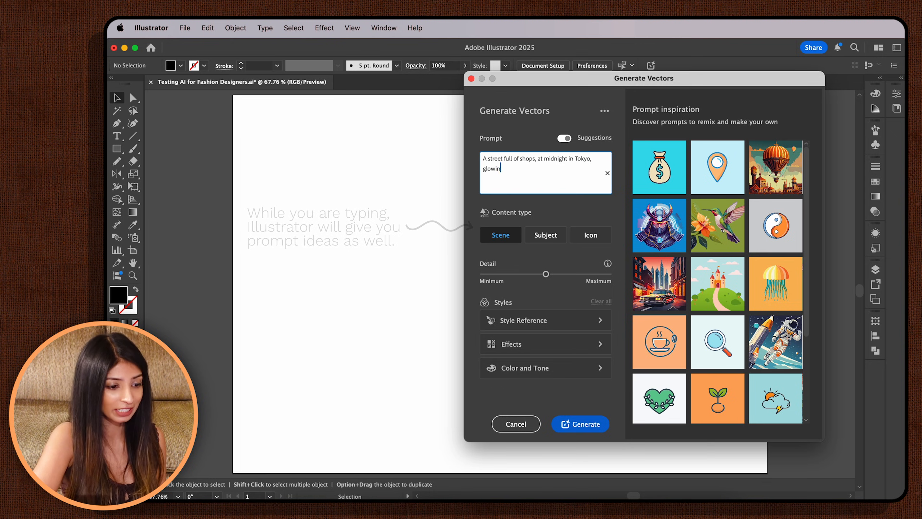
{"action": "type", "text": "g neon with signs and s"}
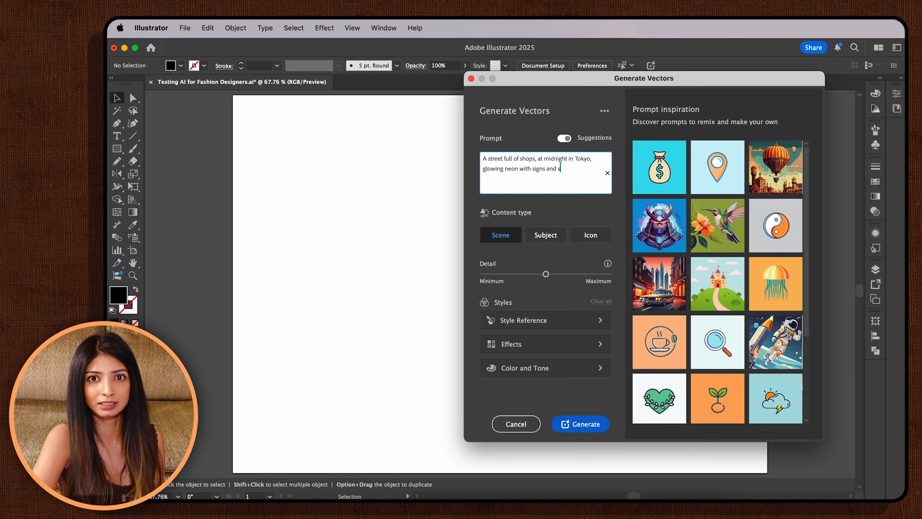
{"action": "type", "text": "treet lights in the dark."}
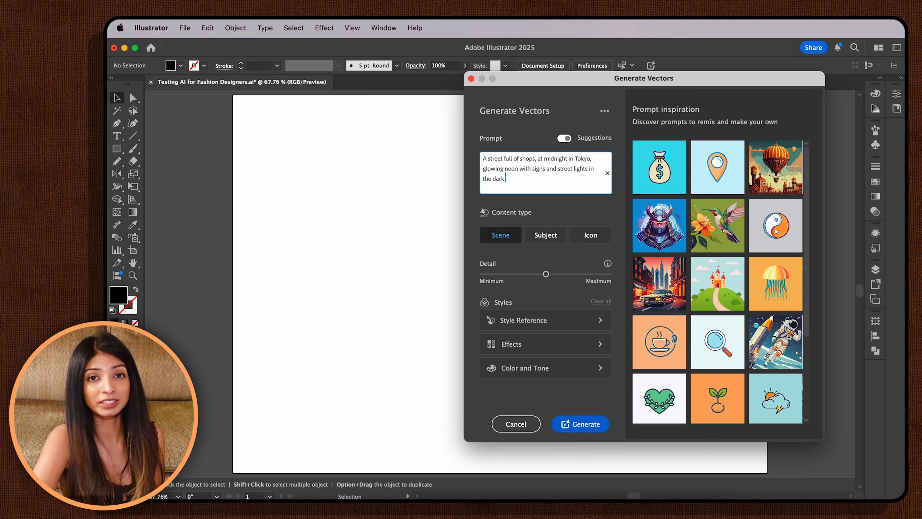
{"action": "left_click", "coordinate": [588, 425]}
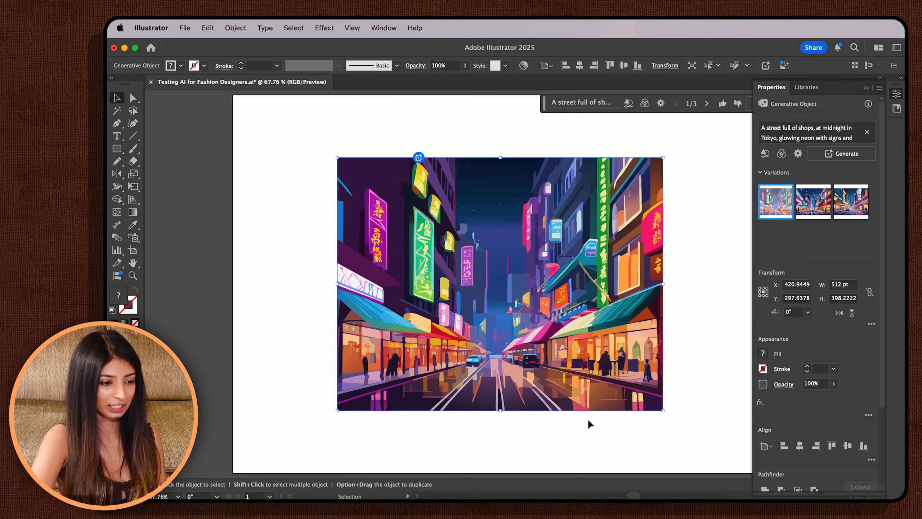
Step: Compare the three generated street variations on the artboard and return to the first one
{"action": "mouse_move", "coordinate": [803, 216]}
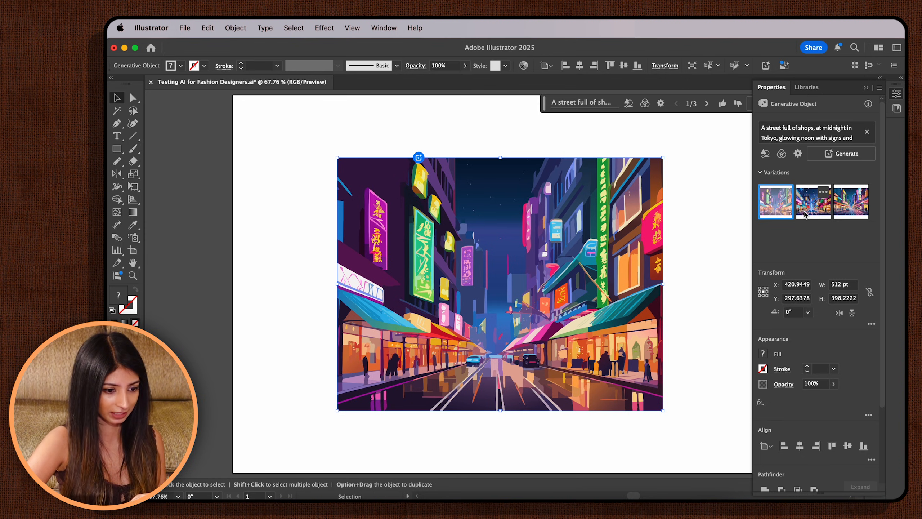
{"action": "left_click", "coordinate": [803, 214]}
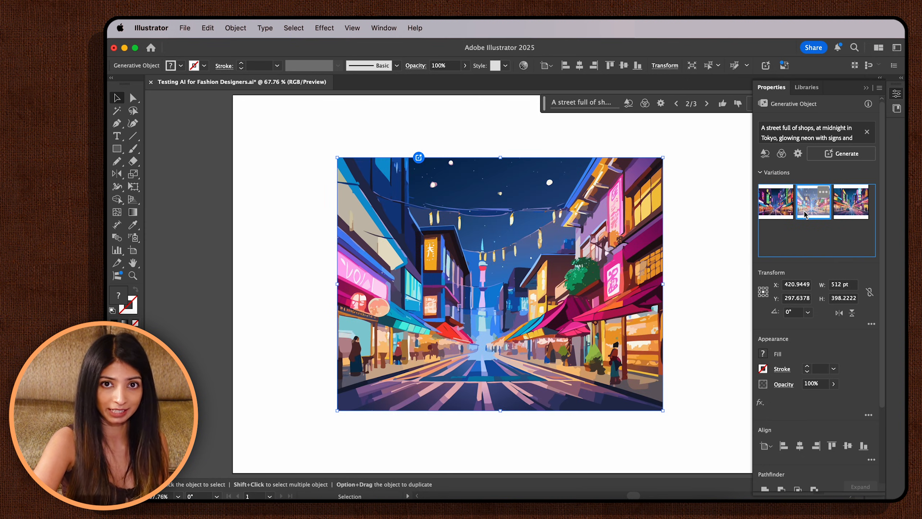
{"action": "left_click", "coordinate": [837, 206]}
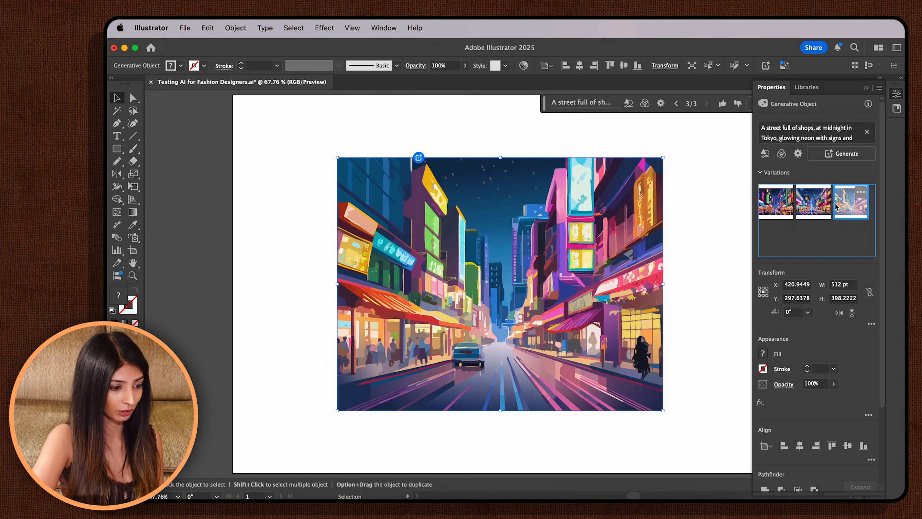
{"action": "left_click", "coordinate": [781, 216]}
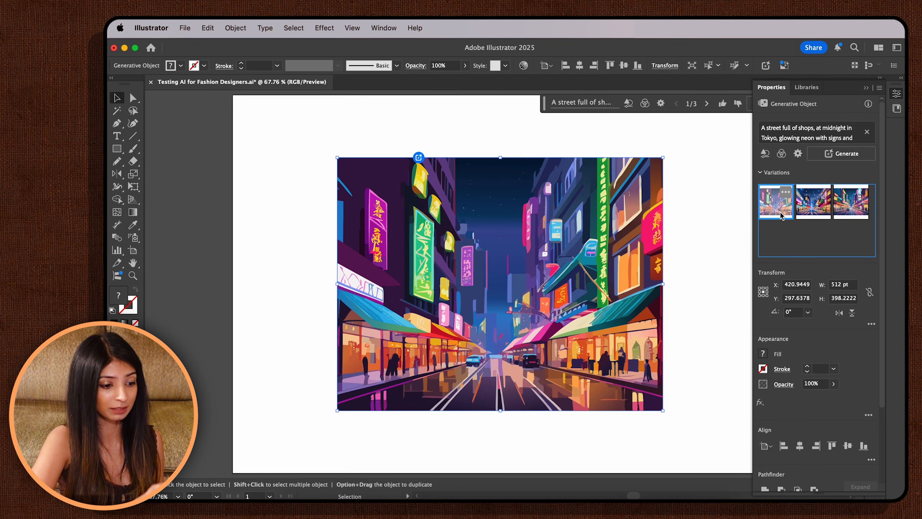
Step: Generate more variations of the Tokyo street, preview the new ones and reapply the fourth, with the tall green neon signs
{"action": "left_click", "coordinate": [842, 153]}
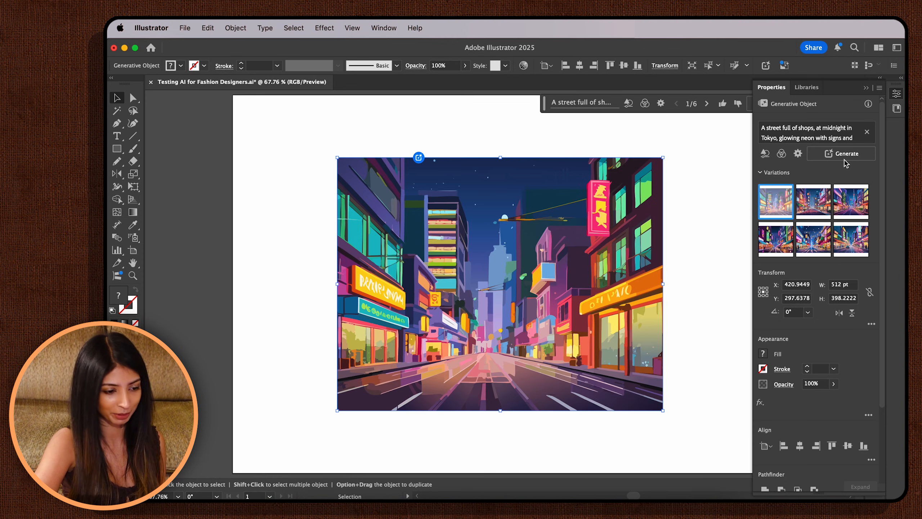
{"action": "left_click", "coordinate": [816, 207]}
{"action": "left_click", "coordinate": [846, 207]}
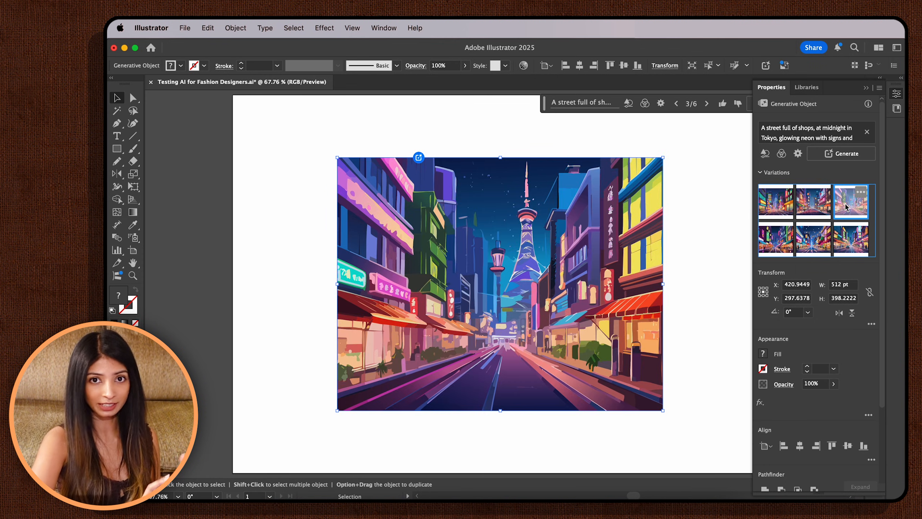
{"action": "left_click", "coordinate": [779, 244]}
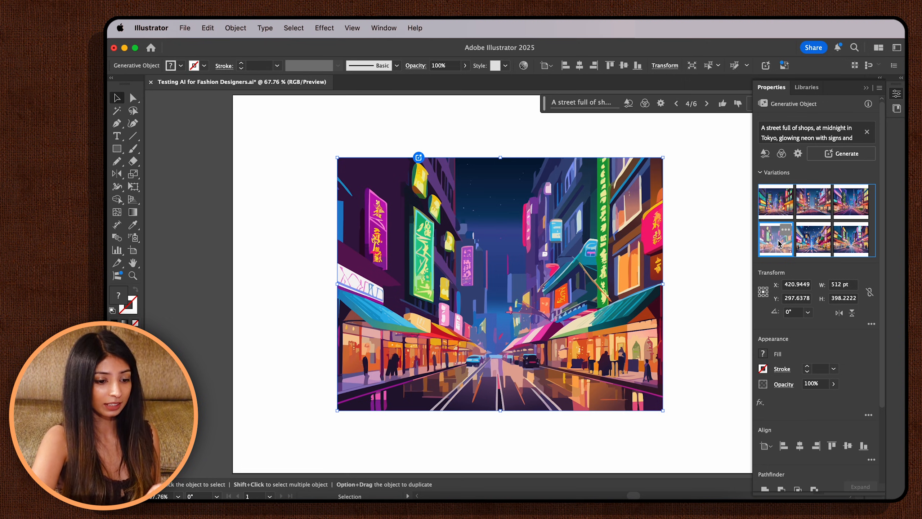
Step: Review the options and properties of the chosen street variation, and examine the details of the enlarged artwork
{"action": "left_click", "coordinate": [786, 232]}
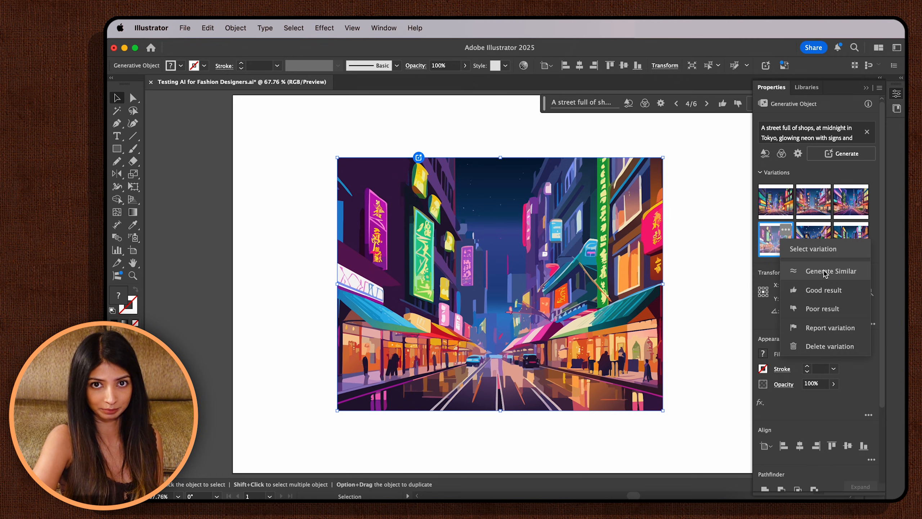
{"action": "left_click", "coordinate": [831, 175]}
{"action": "left_click_drag", "start_coordinate": [883, 185], "coordinate": [878, 265]}
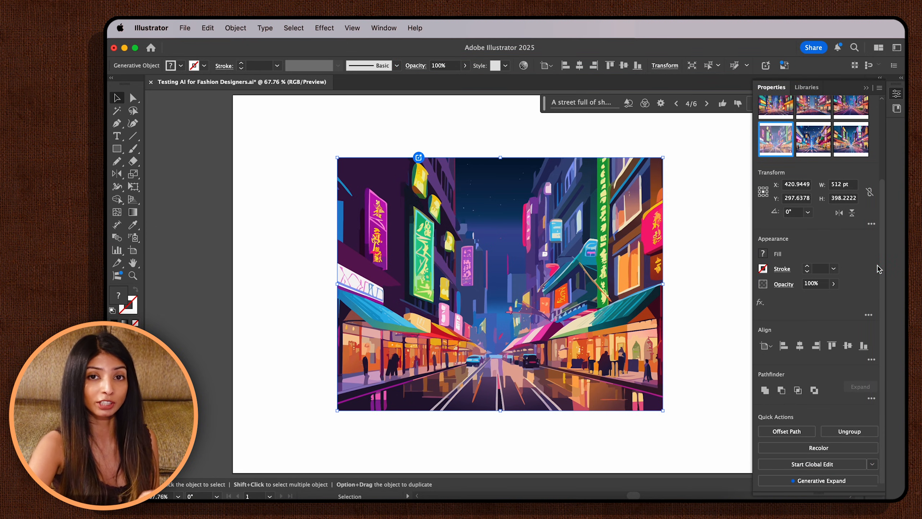
{"action": "left_click_drag", "start_coordinate": [877, 269], "coordinate": [886, 190]}
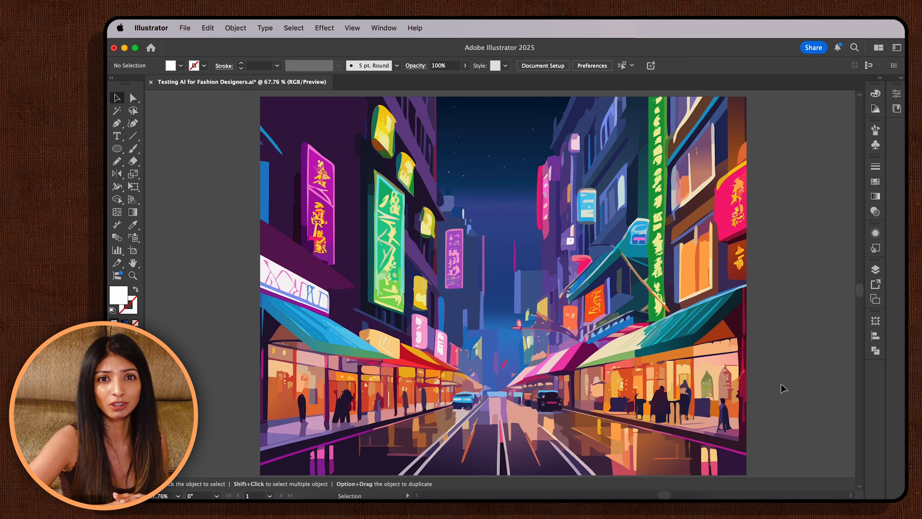
{"action": "scroll", "coordinate": [782, 388], "scroll_direction": "up", "scroll_amount": 5}
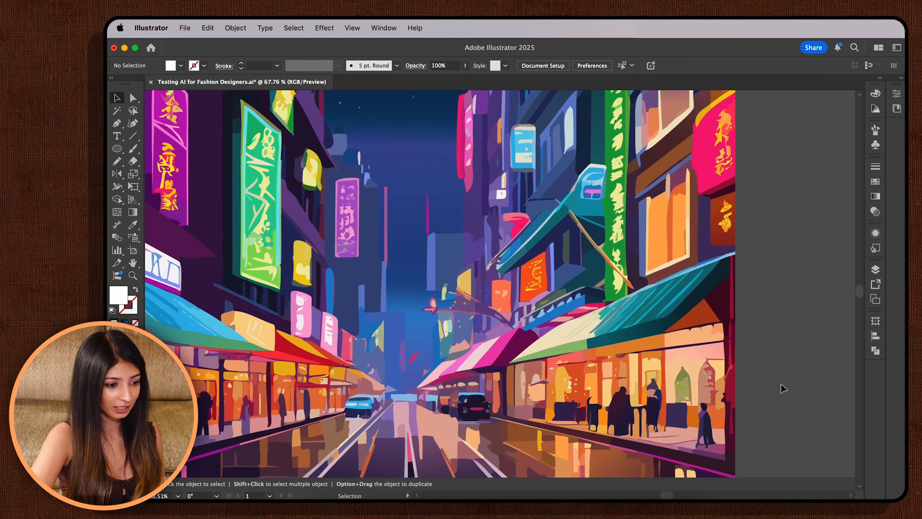
{"action": "scroll", "coordinate": [782, 388], "scroll_direction": "left", "scroll_amount": 8}
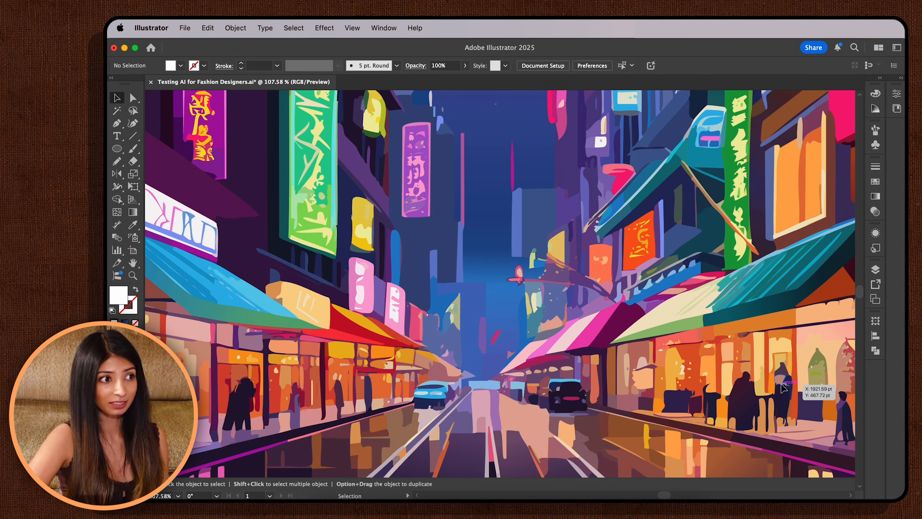
{"action": "scroll", "coordinate": [783, 389], "scroll_direction": "down", "scroll_amount": 3}
{"action": "scroll", "coordinate": [782, 388], "scroll_direction": "left", "scroll_amount": 3}
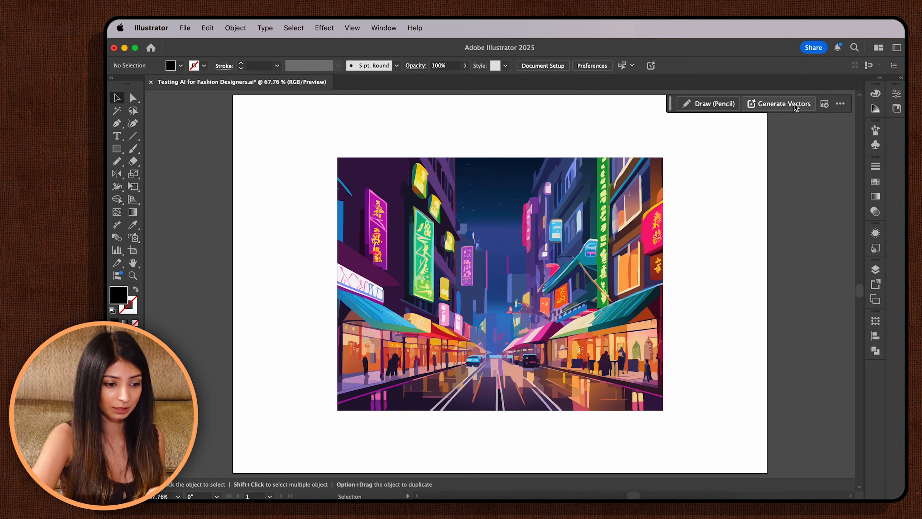
Step: Set up a new vector generation with content type Subject, the prompt "A cute puppy jumps into the air" and maximum detail
{"action": "left_click", "coordinate": [780, 107]}
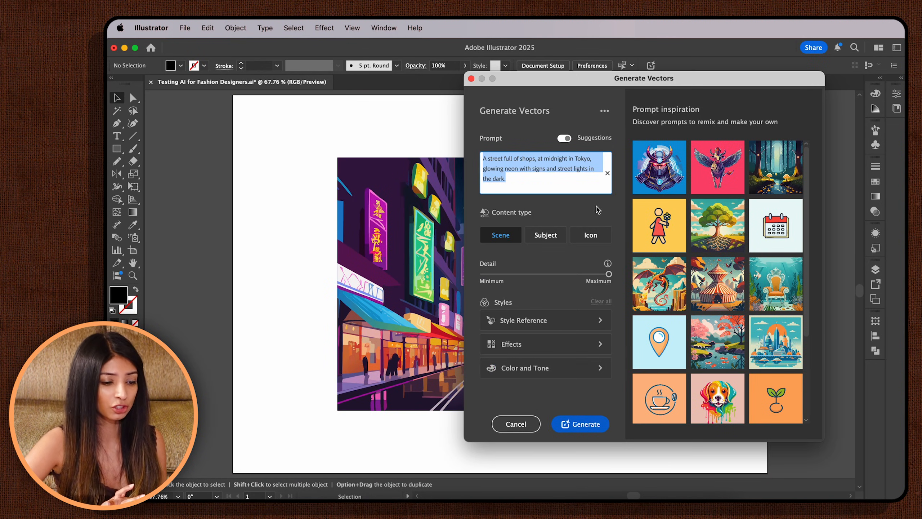
{"action": "left_click", "coordinate": [553, 235]}
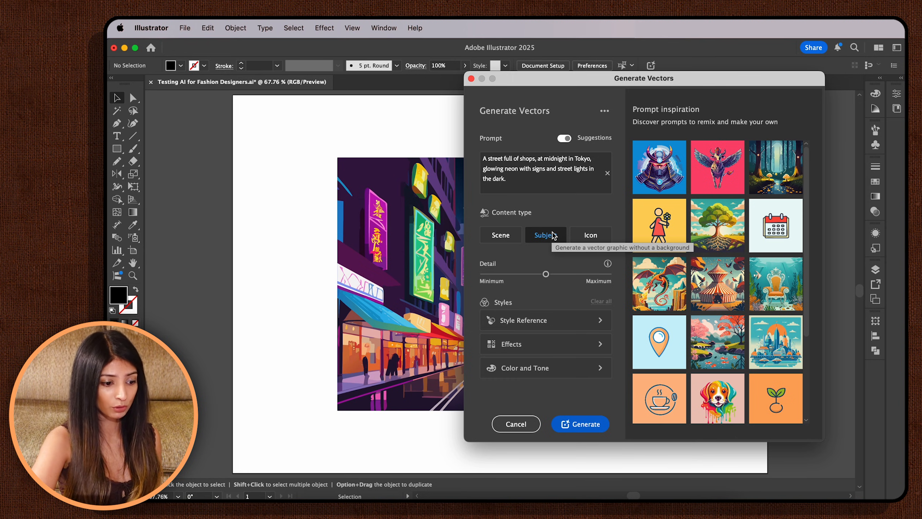
{"action": "triple_click", "coordinate": [512, 186]}
{"action": "type", "text": "A cute p"}
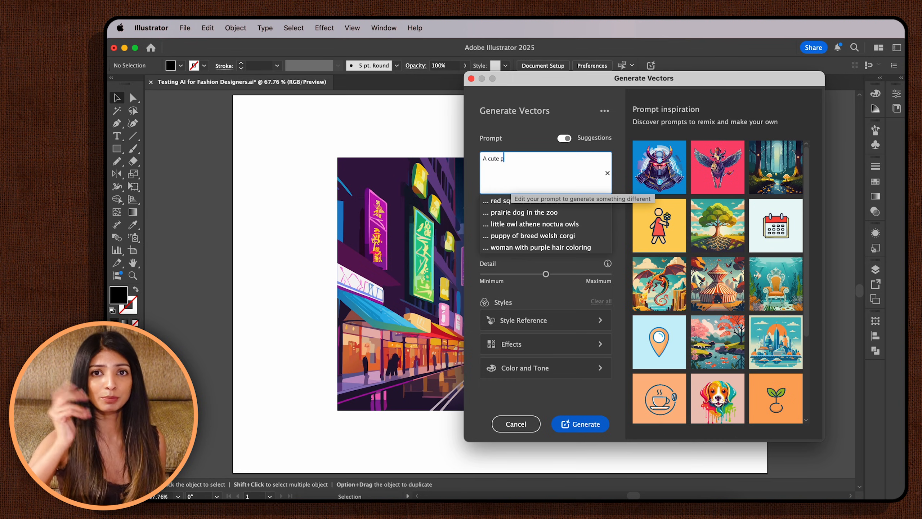
{"action": "type", "text": "uppy jumps into the air"}
{"action": "left_click", "coordinate": [584, 258]}
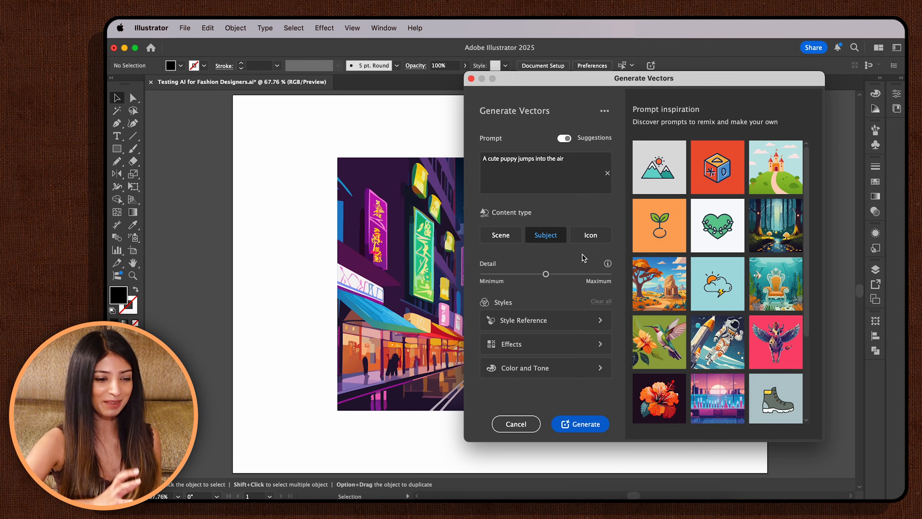
{"action": "left_click", "coordinate": [609, 275]}
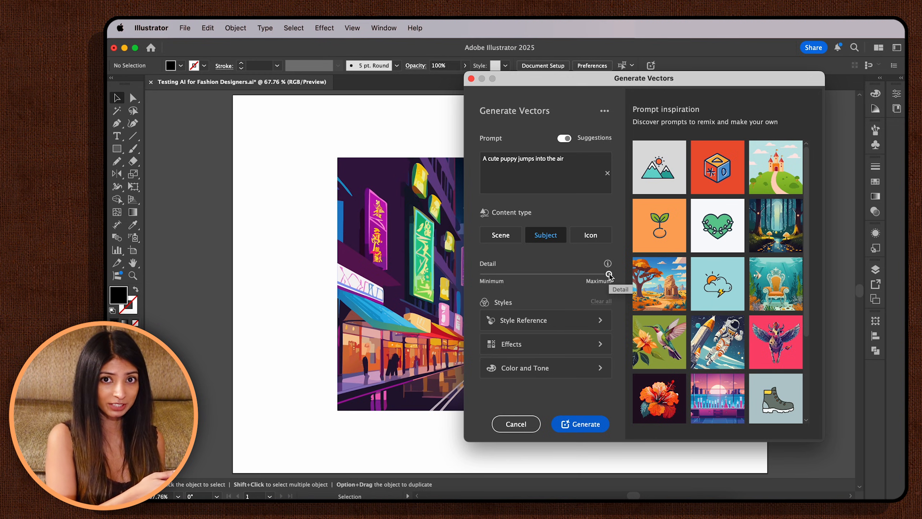
Step: Use the Tokyo street artwork as the style reference, set the content type back to Subject and generate the puppy
{"action": "left_click", "coordinate": [592, 326]}
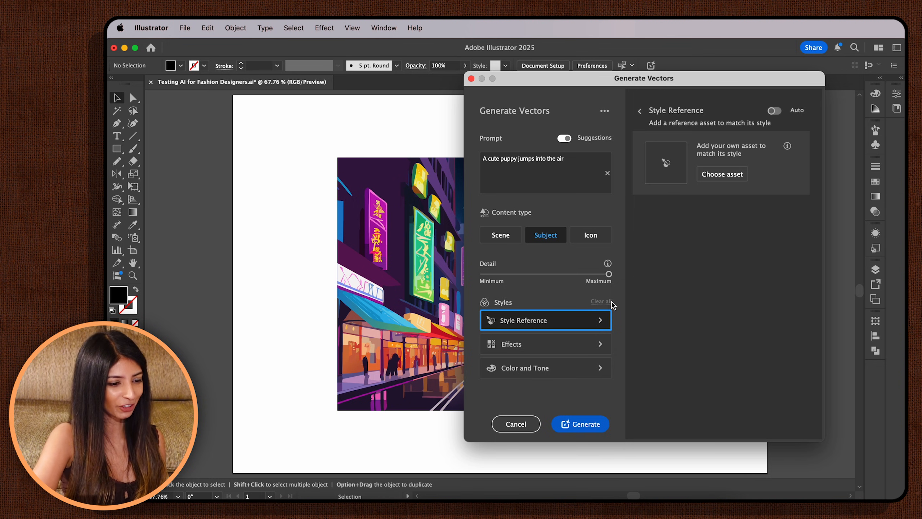
{"action": "left_click", "coordinate": [715, 177]}
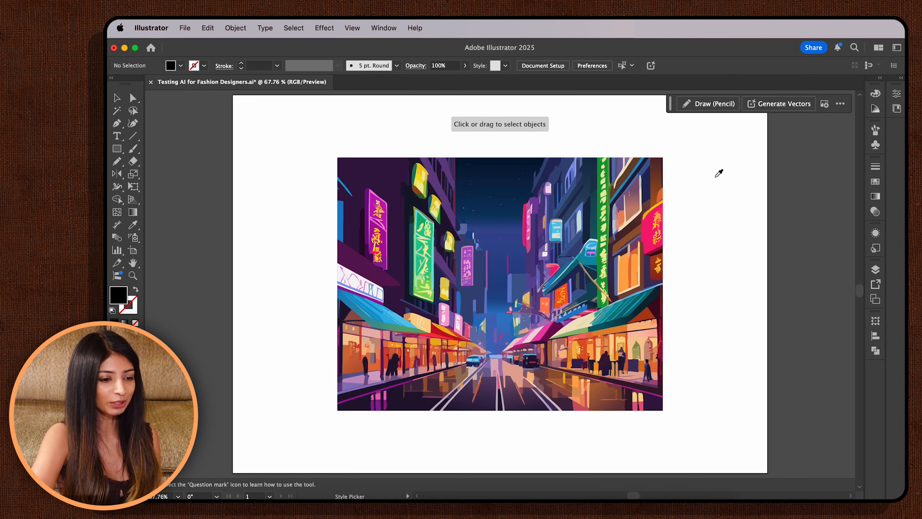
{"action": "left_click", "coordinate": [658, 205]}
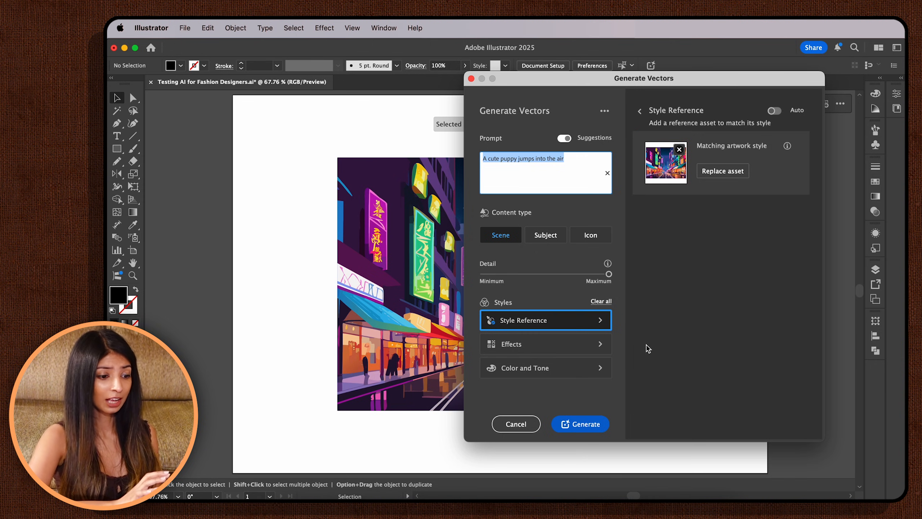
{"action": "left_click", "coordinate": [553, 242]}
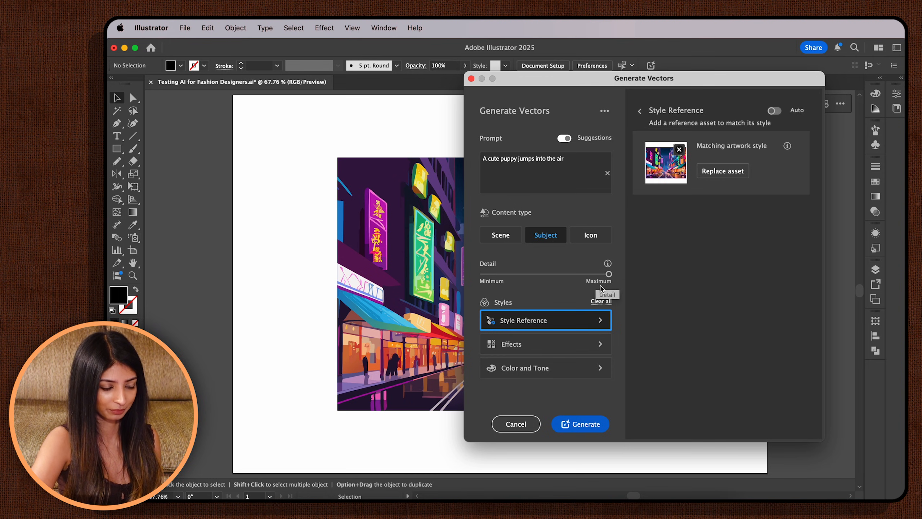
{"action": "left_click", "coordinate": [581, 425]}
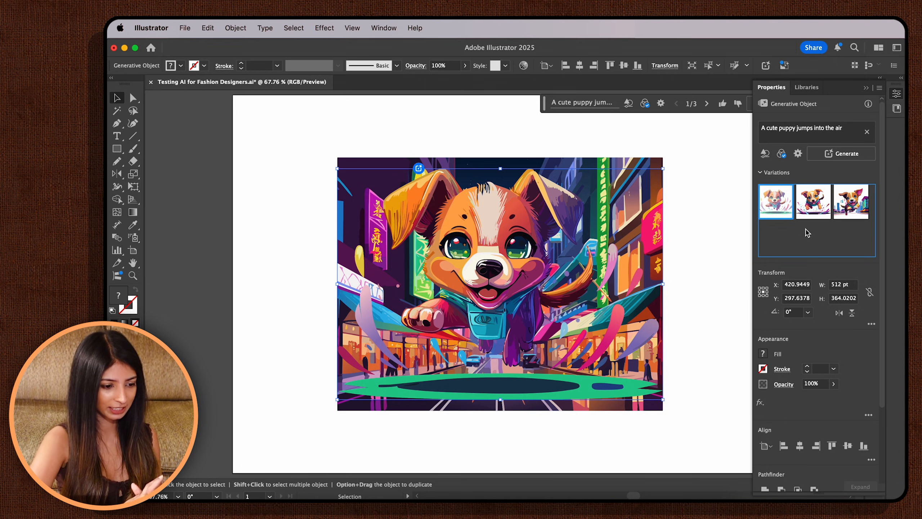
Step: Preview the puppy variations, apply the third one and isolate its group for editing
{"action": "left_click", "coordinate": [813, 216]}
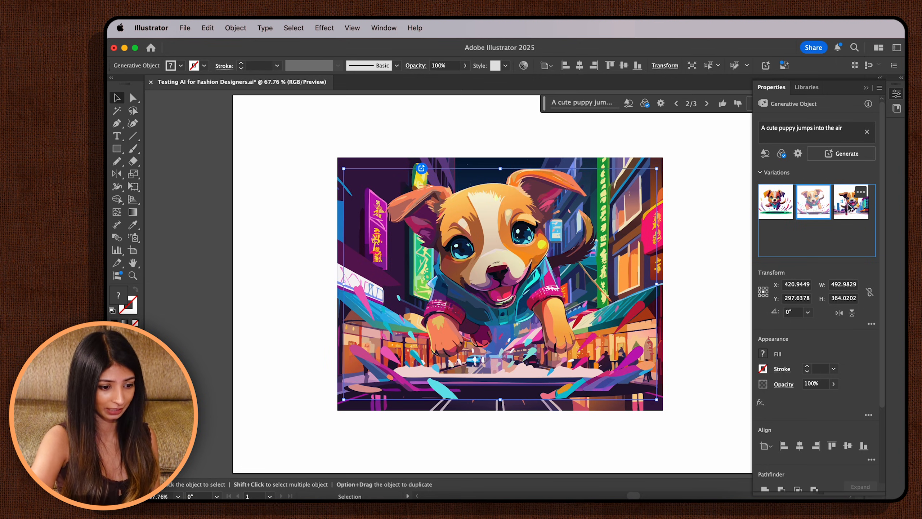
{"action": "left_click", "coordinate": [849, 209]}
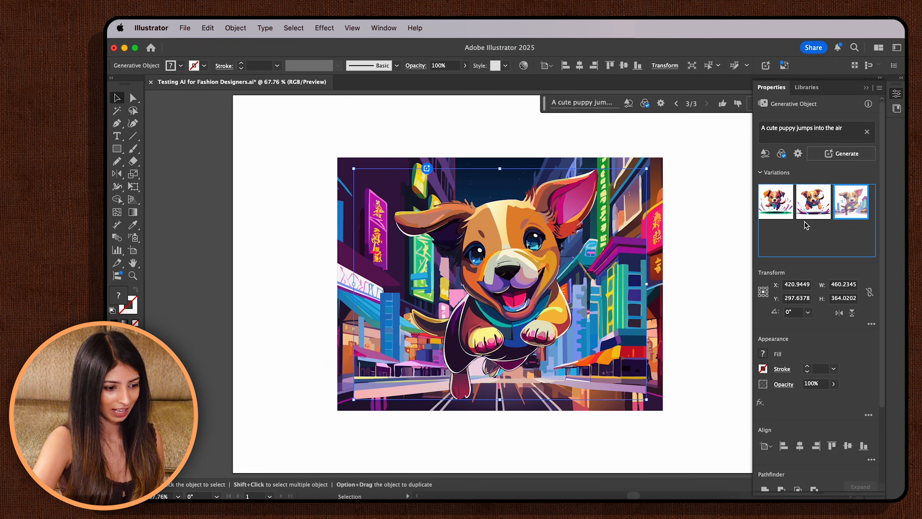
{"action": "right_click", "coordinate": [617, 317]}
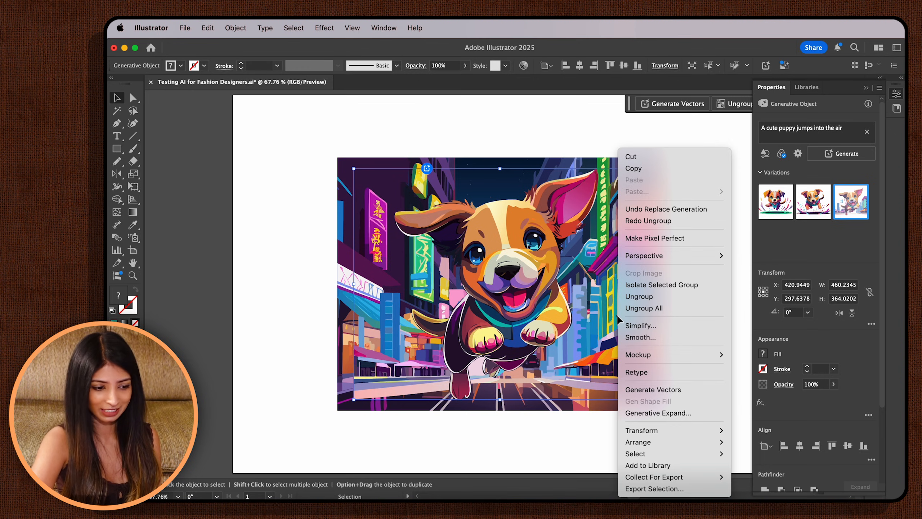
{"action": "left_click", "coordinate": [651, 286]}
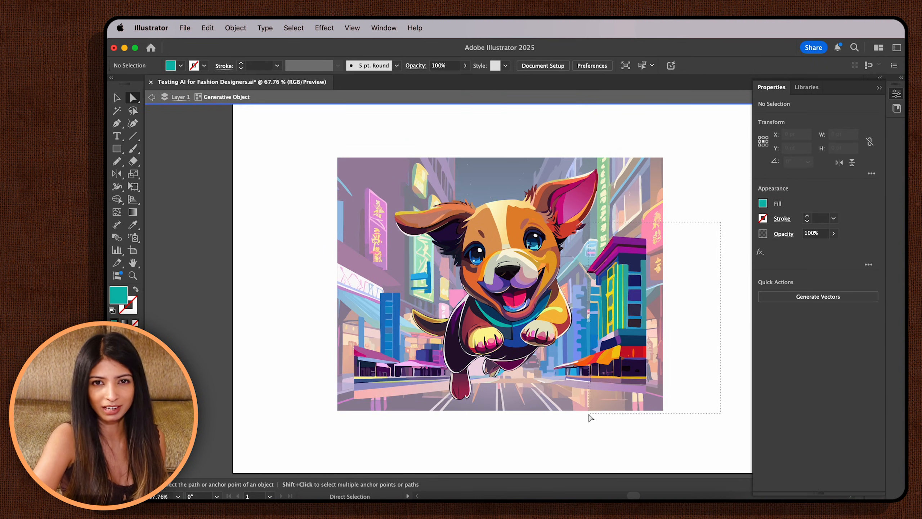
Step: Delete the buildings and remaining background shapes around the puppy, keeping only the puppy over the street scene, and leave isolation mode
{"action": "left_click_drag", "start_coordinate": [589, 415], "coordinate": [588, 415]}
{"action": "key", "text": "Delete"}
{"action": "key", "text": "Delete"}
{"action": "left_click_drag", "start_coordinate": [338, 341], "coordinate": [432, 402]}
{"action": "key", "text": "Delete"}
{"action": "key", "text": "Delete"}
{"action": "left_click", "coordinate": [422, 278]}
{"action": "key", "text": "Delete"}
{"action": "left_click", "coordinate": [540, 355]}
{"action": "key", "text": "Delete"}
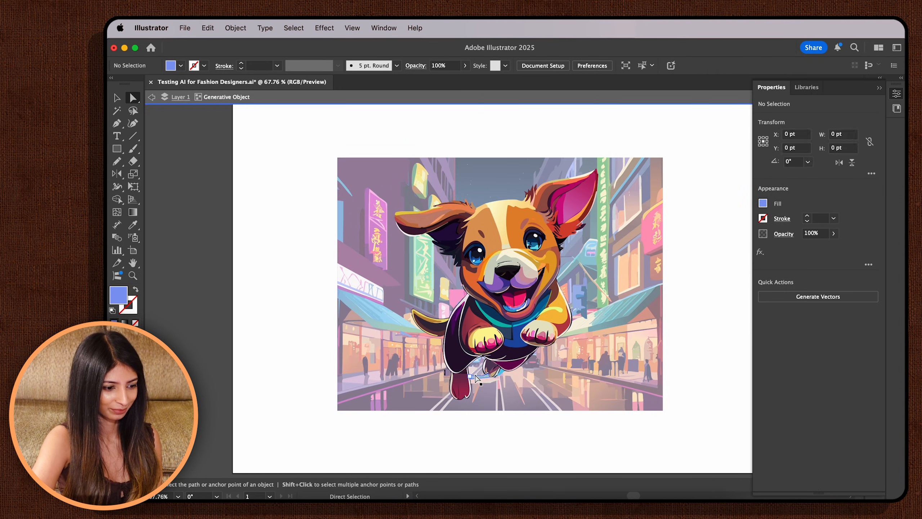
{"action": "double_click", "coordinate": [692, 339]}
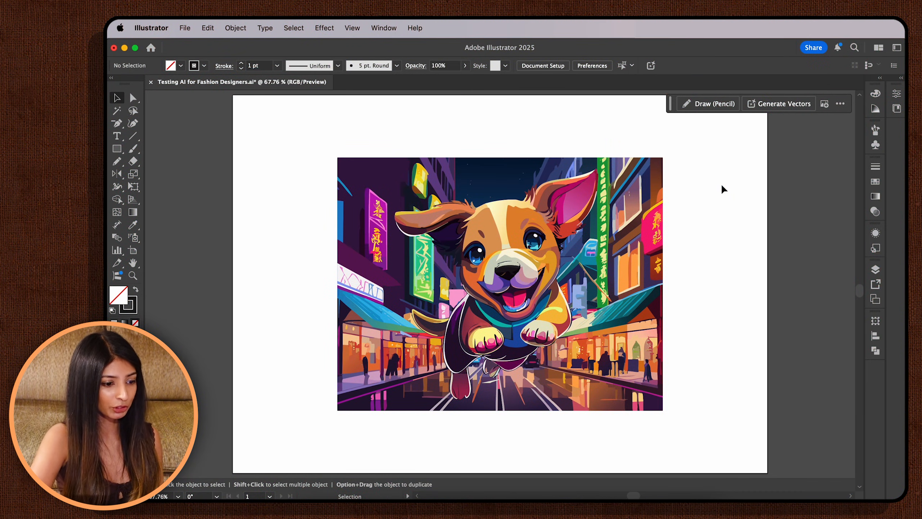
Step: Select the puppy and street artwork together, scale it down and place it on the front of the dark T-shirt
{"action": "left_click_drag", "start_coordinate": [723, 137], "coordinate": [308, 439]}
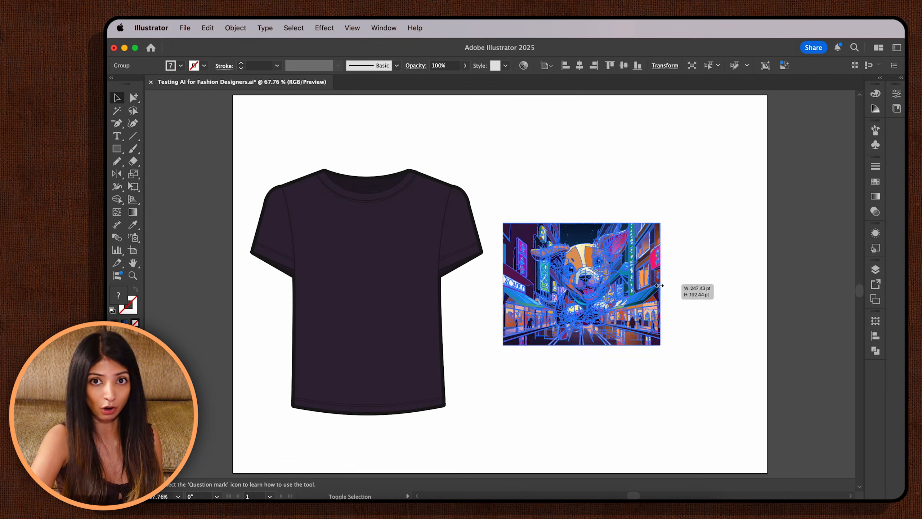
{"action": "left_click_drag", "start_coordinate": [559, 284], "coordinate": [367, 256]}
{"action": "left_click", "coordinate": [486, 300]}
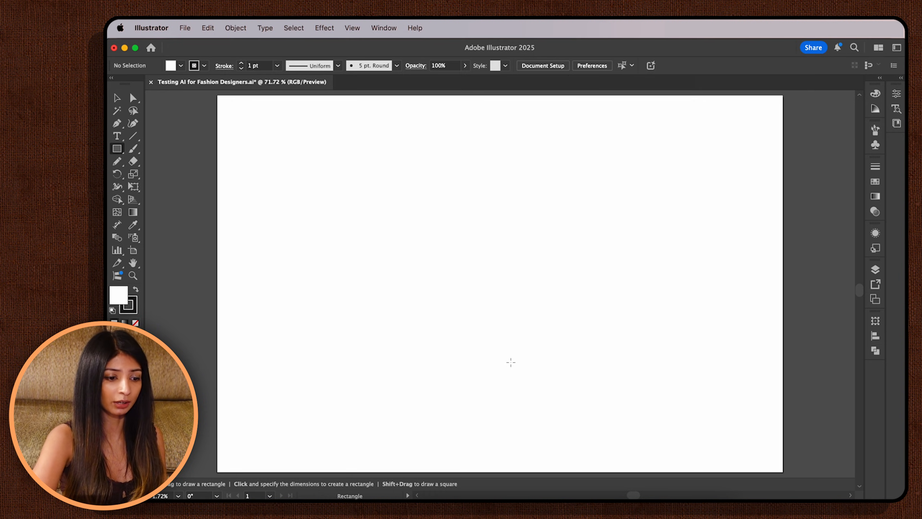
Step: Draw a rectangle in the middle of the artboard and generate vectors in it from the prompt "A cool looking lady with her dog"
{"action": "left_click_drag", "start_coordinate": [384, 193], "coordinate": [613, 382]}
{"action": "left_click", "coordinate": [671, 103]}
{"action": "type", "text": "A cool looking lady with her dog"}
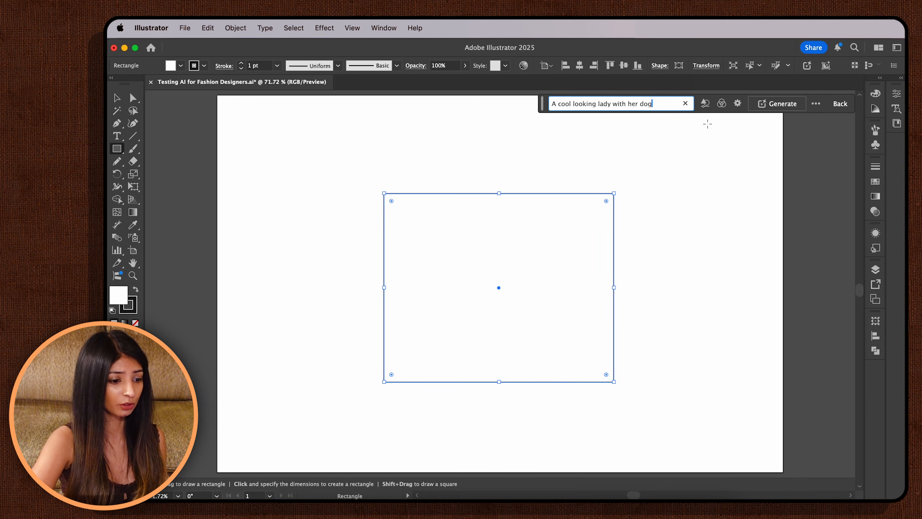
{"action": "left_click", "coordinate": [769, 107]}
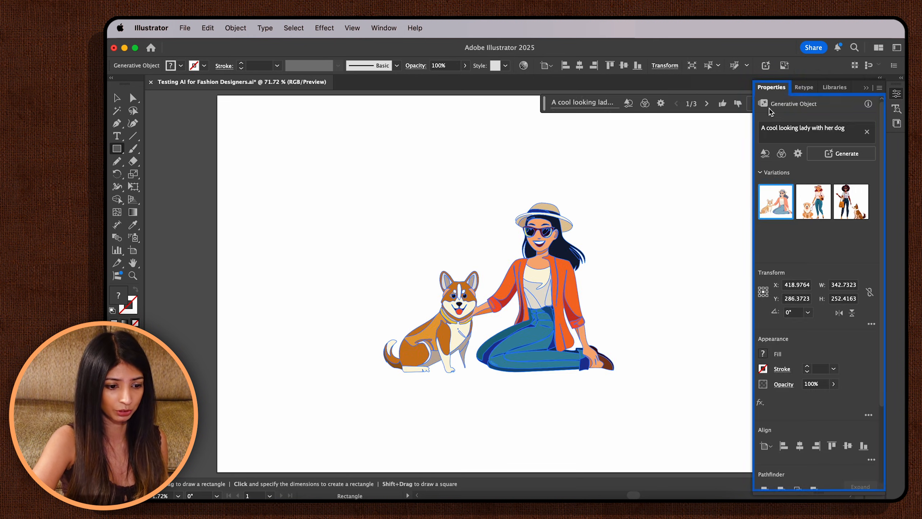
{"action": "key", "text": "super+shift+a"}
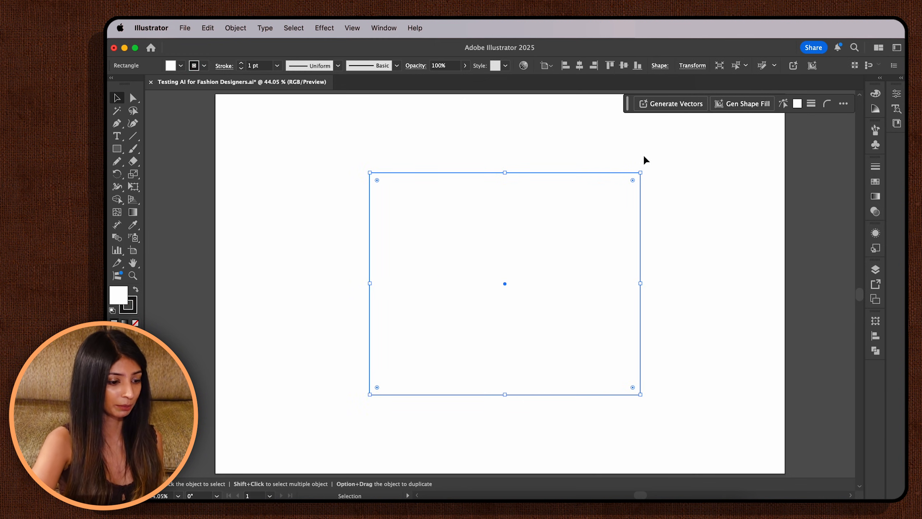
Step: Set the selected rectangle's height to 11 in and its width to 8 in
{"action": "left_click", "coordinate": [693, 69]}
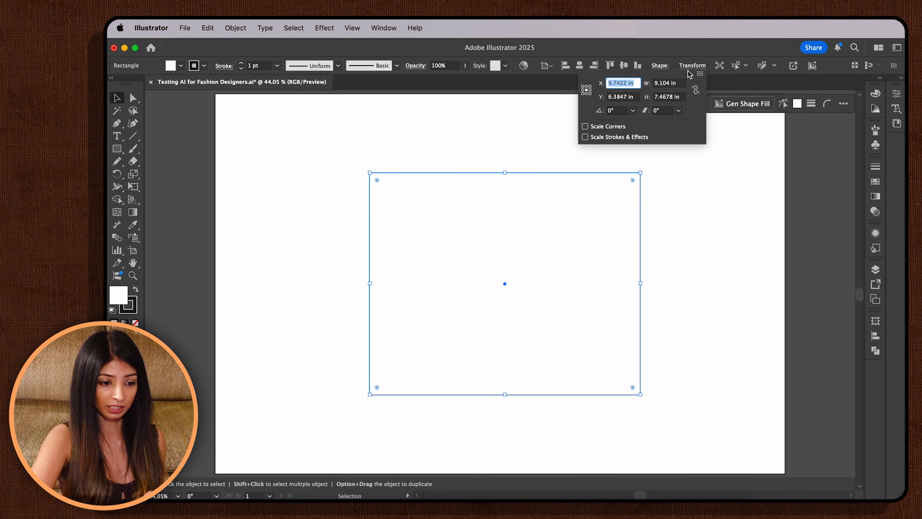
{"action": "double_click", "coordinate": [661, 97]}
{"action": "type", "text": "11"}
{"action": "double_click", "coordinate": [668, 83]}
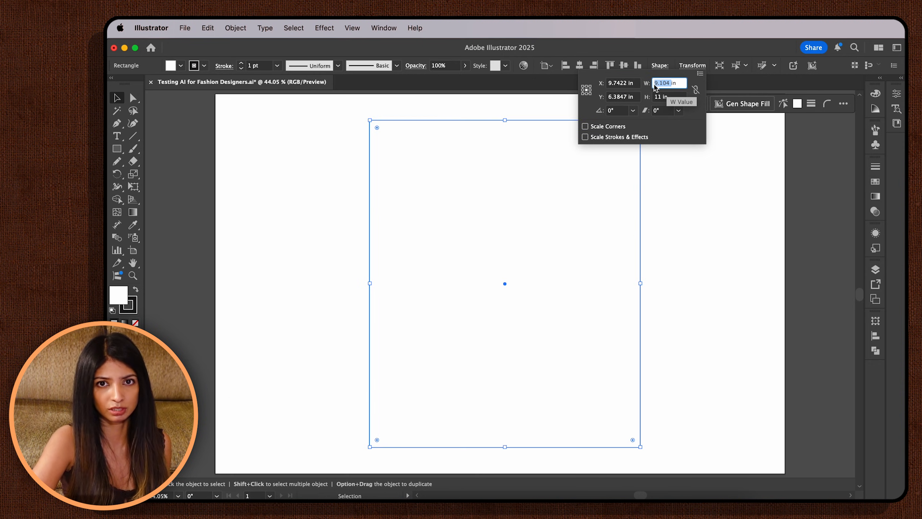
{"action": "type", "text": "8"}
{"action": "key", "text": "Return"}
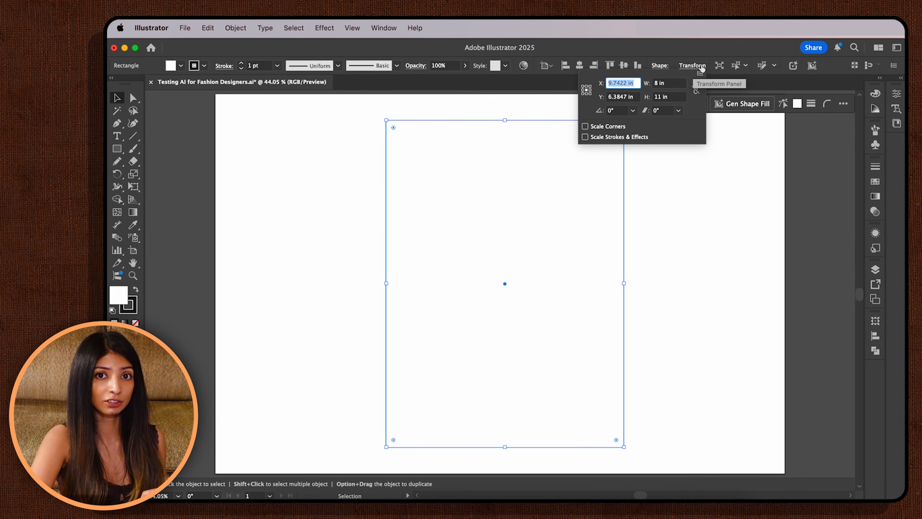
{"action": "left_click", "coordinate": [702, 69]}
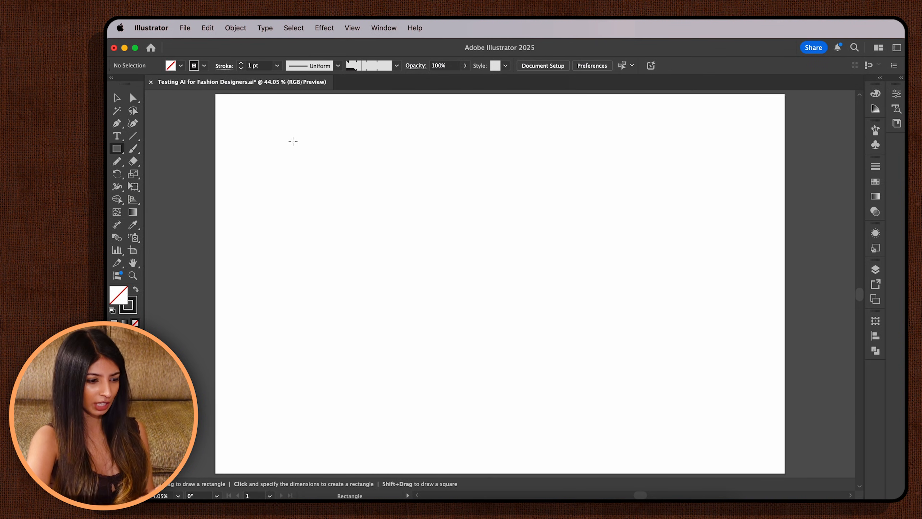
Step: Draw a large rectangular frame and sketch two trees and several clouds inside it with the Pencil tool
{"action": "left_click_drag", "start_coordinate": [293, 141], "coordinate": [708, 417]}
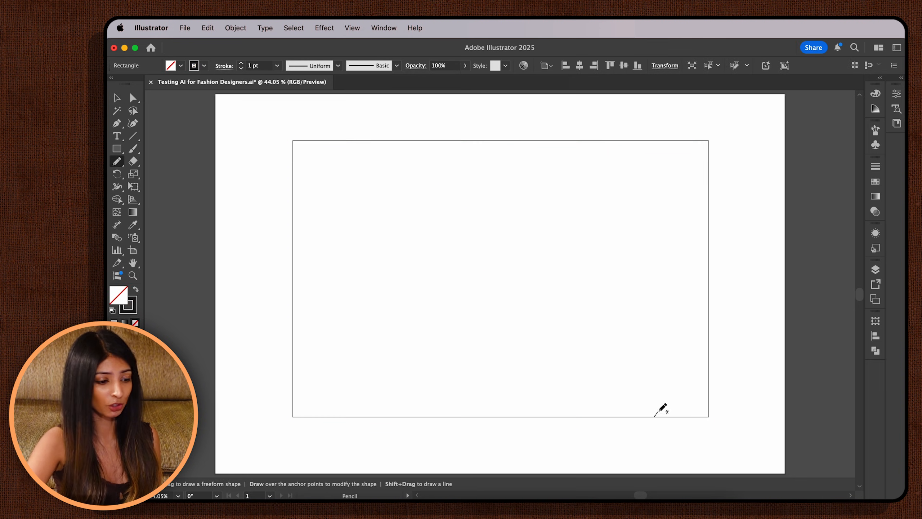
{"action": "mouse_move", "coordinate": [655, 416]}
{"action": "left_mouse_down"}
{"action": "mouse_move", "coordinate": [664, 324]}
{"action": "mouse_move", "coordinate": [631, 244]}
{"action": "mouse_move", "coordinate": [706, 217]}
{"action": "left_mouse_up"}
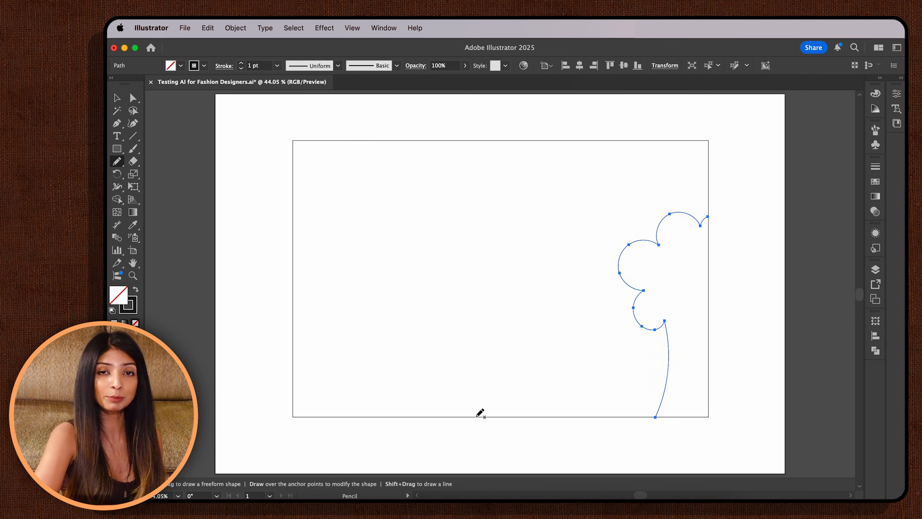
{"action": "mouse_move", "coordinate": [475, 416]}
{"action": "left_mouse_down"}
{"action": "mouse_move", "coordinate": [440, 270]}
{"action": "mouse_move", "coordinate": [445, 416]}
{"action": "left_mouse_up"}
{"action": "mouse_move", "coordinate": [293, 174]}
{"action": "left_mouse_down"}
{"action": "mouse_move", "coordinate": [414, 212]}
{"action": "mouse_move", "coordinate": [292, 210]}
{"action": "left_mouse_up"}
{"action": "mouse_move", "coordinate": [451, 140]}
{"action": "left_mouse_down"}
{"action": "mouse_move", "coordinate": [465, 155]}
{"action": "mouse_move", "coordinate": [708, 183]}
{"action": "left_mouse_up"}
Step: Select the whole landscape sketch and generate vector artwork from it with the prompt "a beautiful scenery"
{"action": "key", "text": "v"}
{"action": "key", "text": "cmd+a"}
{"action": "type", "text": "a beautiful scenery"}
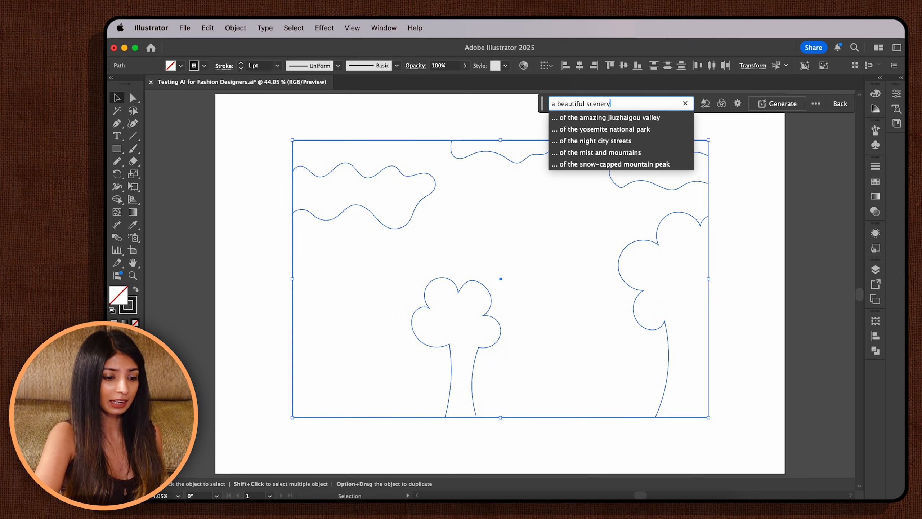
{"action": "left_click", "coordinate": [776, 108]}
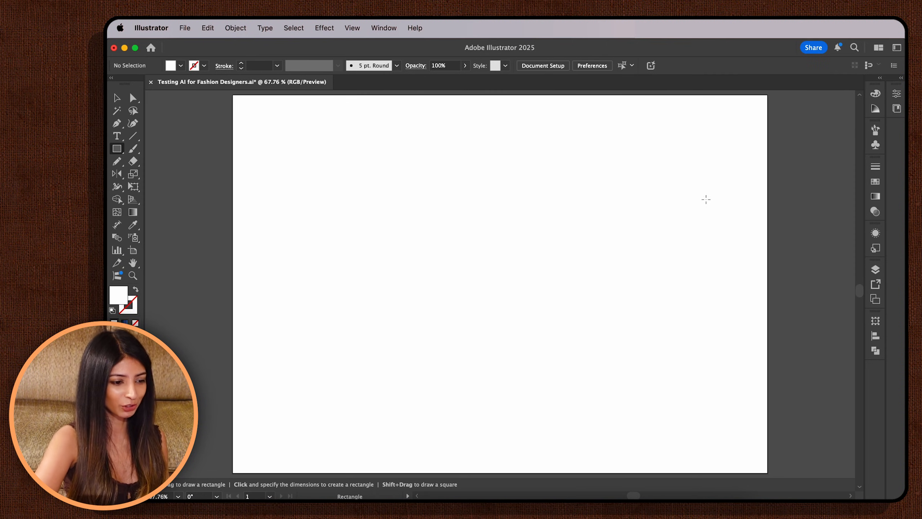
Step: Draw a large white rectangle without a stroke and fill it using Gen Shape Fill with the prompt "Ditsy floral print"
{"action": "mouse_move", "coordinate": [687, 161]}
{"action": "left_mouse_down"}
{"action": "mouse_move", "coordinate": [525, 306]}
{"action": "mouse_move", "coordinate": [380, 415]}
{"action": "mouse_move", "coordinate": [333, 422]}
{"action": "left_mouse_up"}
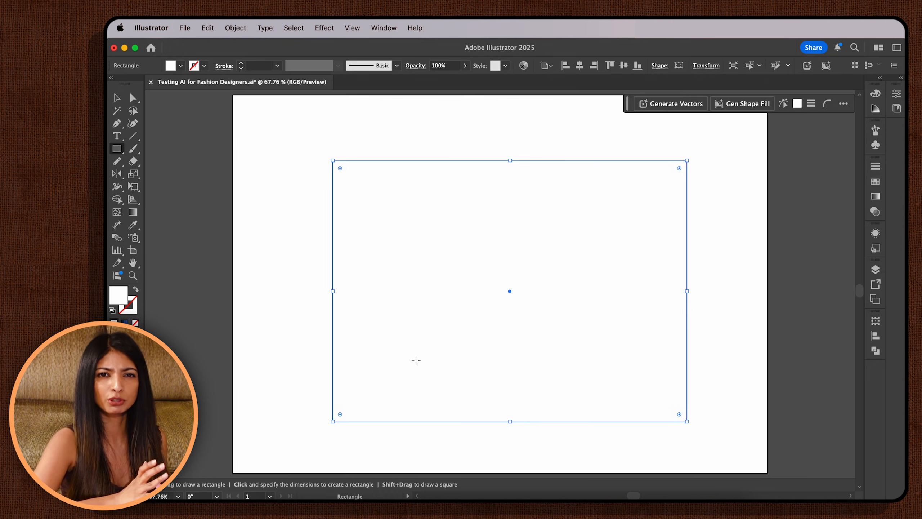
{"action": "left_click", "coordinate": [743, 104]}
{"action": "type", "text": "Ditsy floral print"}
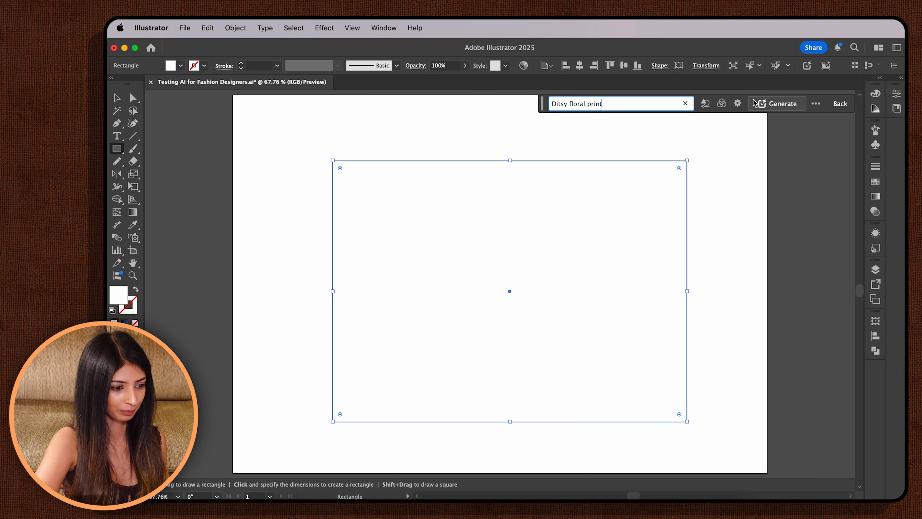
{"action": "left_click", "coordinate": [760, 107]}
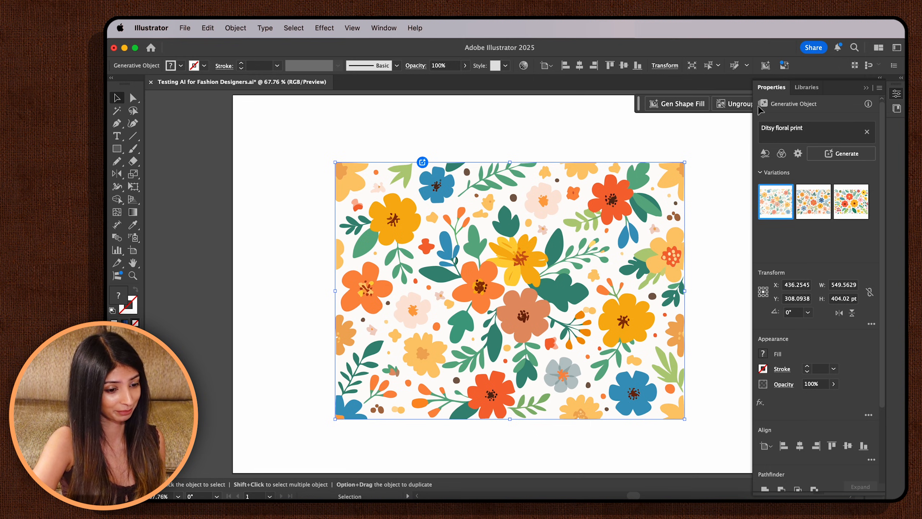
Step: Compare the ditsy floral variations and apply the second one
{"action": "left_click", "coordinate": [814, 204]}
{"action": "left_click", "coordinate": [846, 210]}
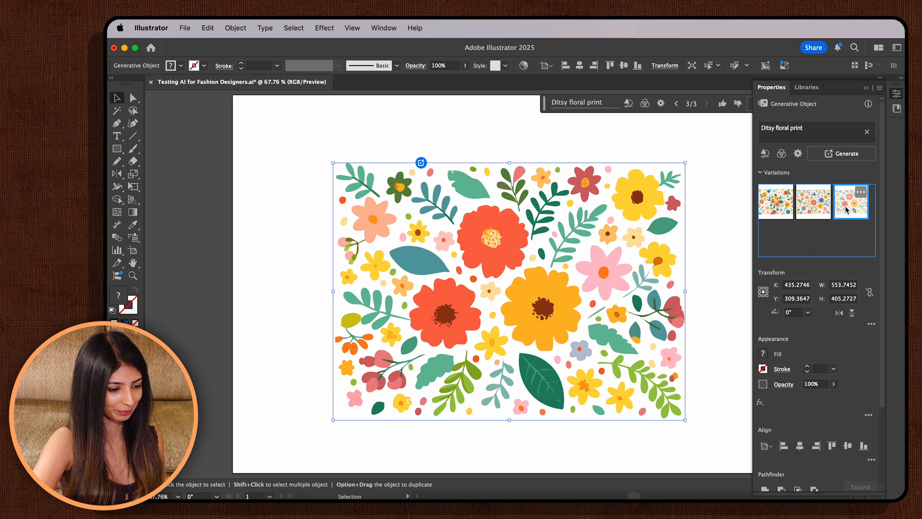
{"action": "left_click", "coordinate": [819, 213]}
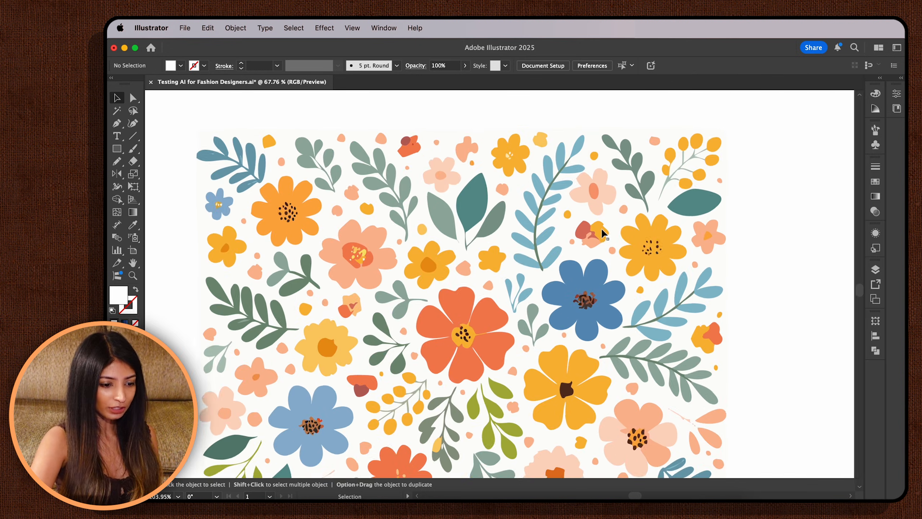
Step: Examine the flowers, leaves and small shapes of the floral print up close across the whole artwork
{"action": "scroll", "coordinate": [603, 233], "scroll_direction": "up", "scroll_amount": 10}
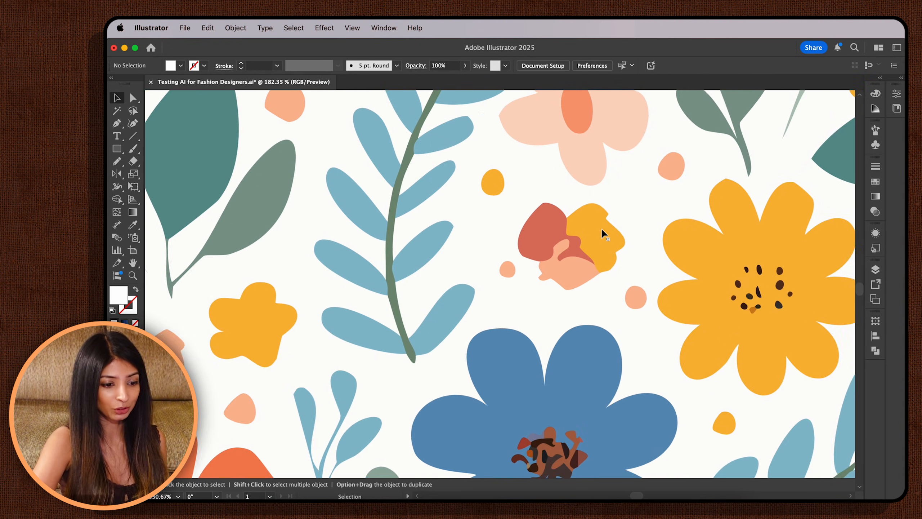
{"action": "scroll", "coordinate": [603, 233], "scroll_direction": "down", "scroll_amount": 10}
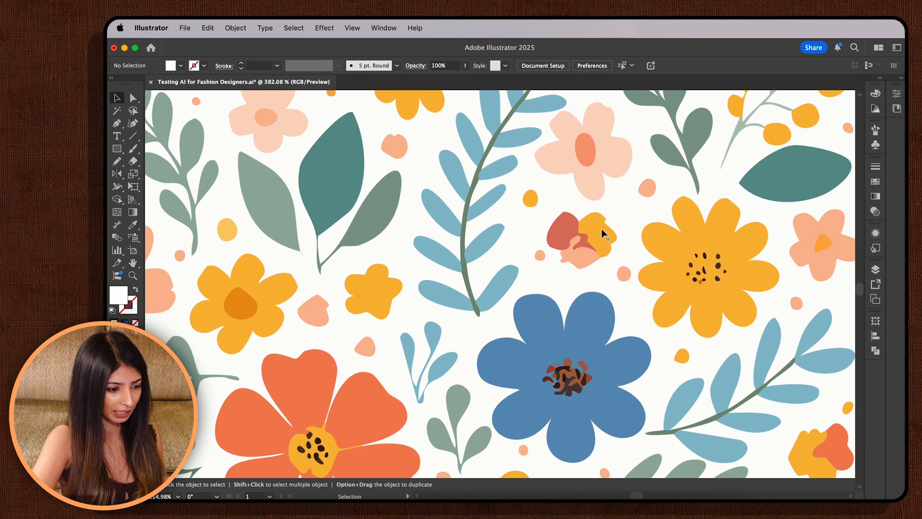
{"action": "scroll", "coordinate": [603, 233], "scroll_direction": "left", "scroll_amount": 8}
{"action": "scroll", "coordinate": [603, 233], "scroll_direction": "down", "scroll_amount": 6}
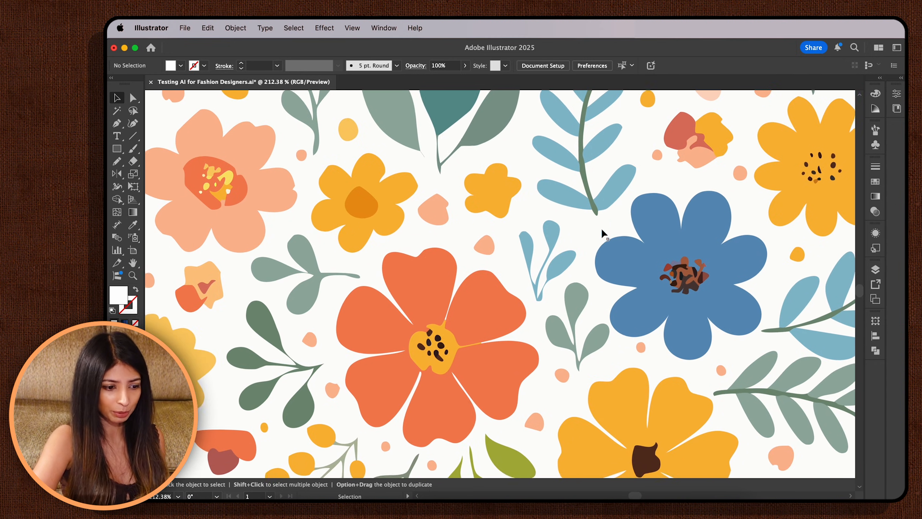
{"action": "scroll", "coordinate": [603, 234], "scroll_direction": "left", "scroll_amount": 4}
{"action": "scroll", "coordinate": [603, 234], "scroll_direction": "down", "scroll_amount": 2}
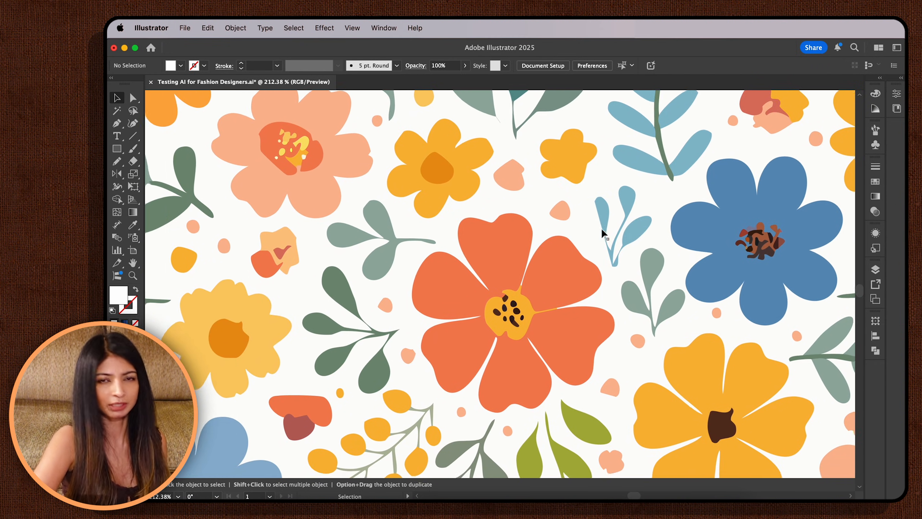
{"action": "scroll", "coordinate": [603, 234], "scroll_direction": "left", "scroll_amount": 8}
{"action": "scroll", "coordinate": [603, 234], "scroll_direction": "down", "scroll_amount": 4}
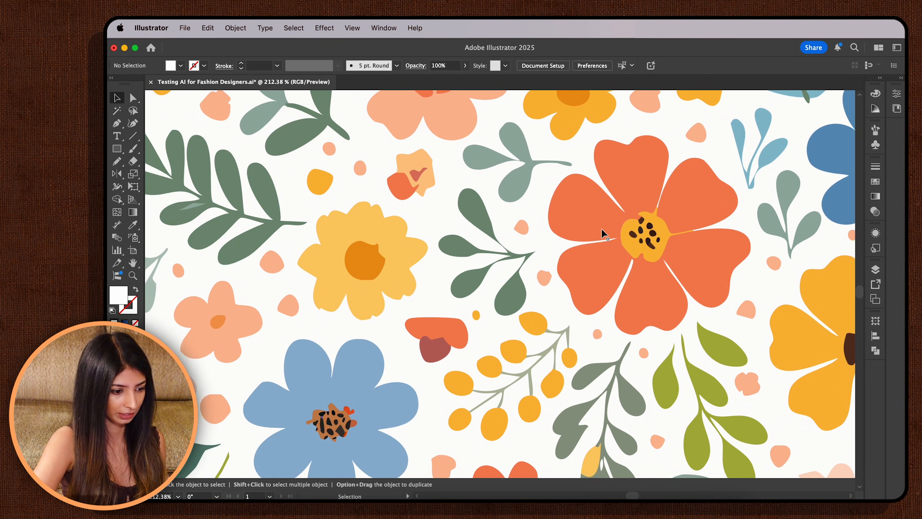
{"action": "scroll", "coordinate": [603, 234], "scroll_direction": "left", "scroll_amount": 4}
{"action": "scroll", "coordinate": [603, 234], "scroll_direction": "down", "scroll_amount": 7}
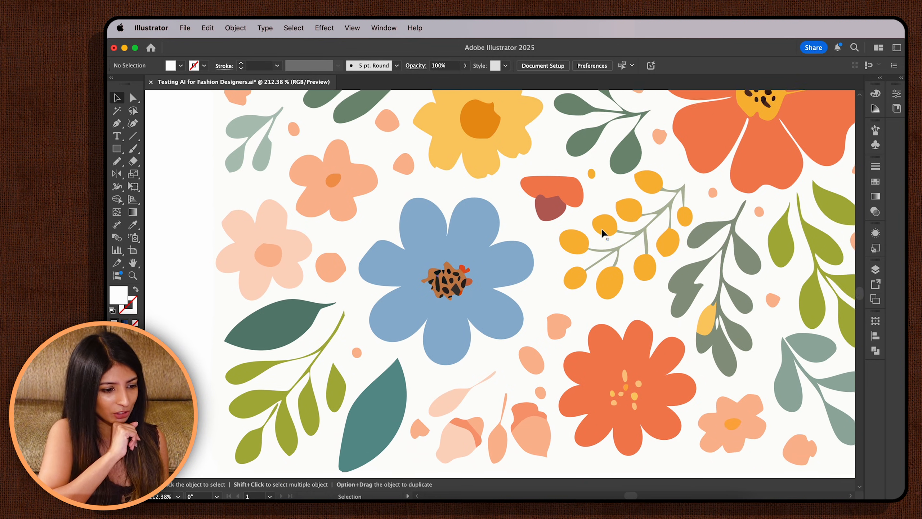
{"action": "scroll", "coordinate": [604, 234], "scroll_direction": "right", "scroll_amount": 5}
{"action": "scroll", "coordinate": [603, 234], "scroll_direction": "up", "scroll_amount": 2}
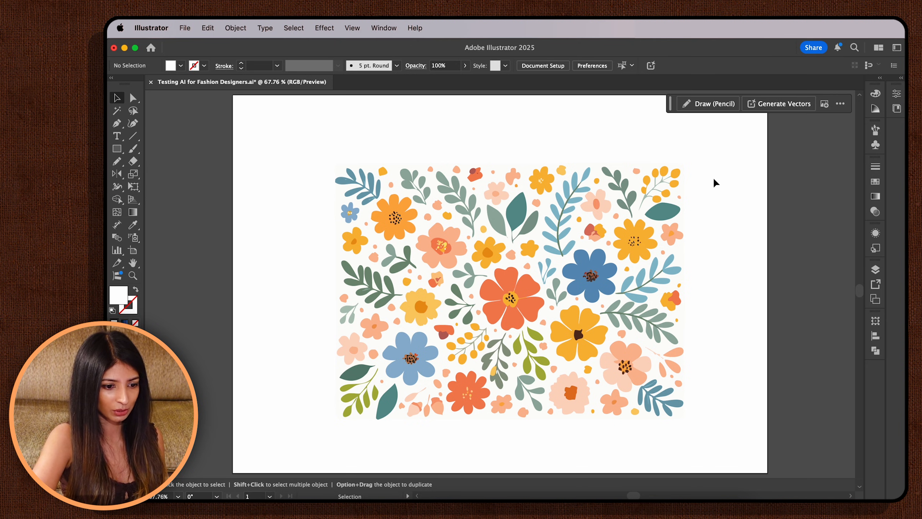
Step: Scale the floral print to less than half its size, save it as a pattern swatch and delete the original
{"action": "left_click", "coordinate": [875, 184]}
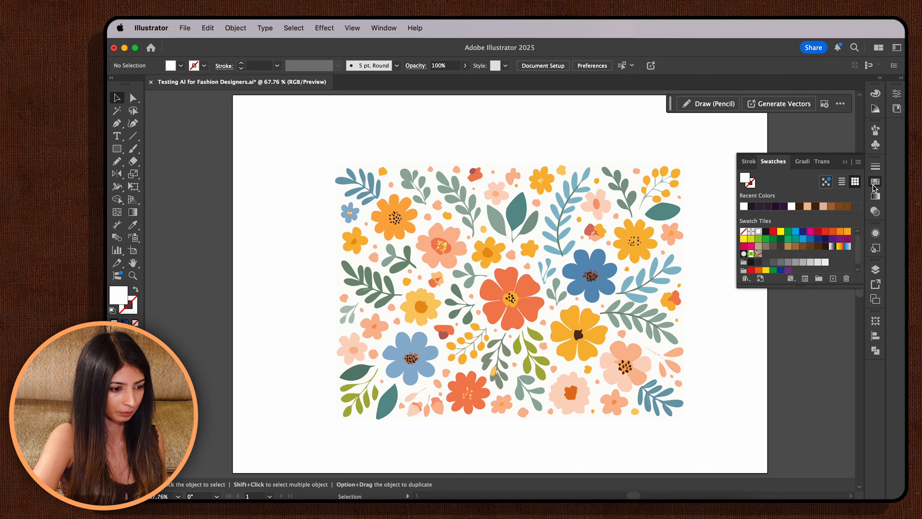
{"action": "left_click", "coordinate": [674, 210]}
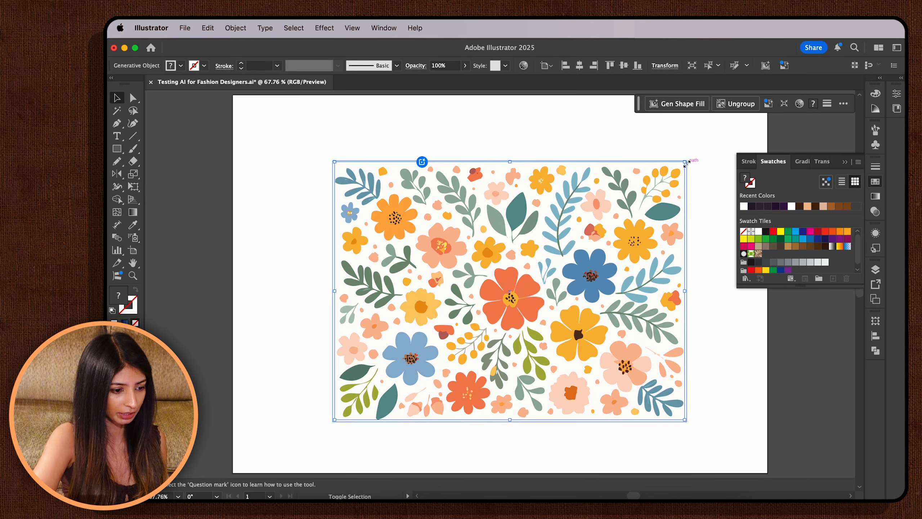
{"action": "left_click_drag", "start_coordinate": [686, 163], "coordinate": [484, 311]}
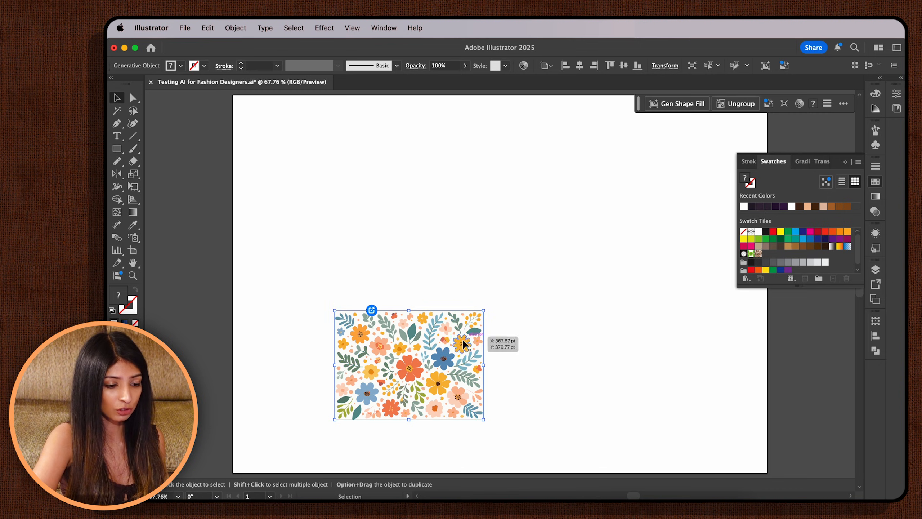
{"action": "mouse_move", "coordinate": [464, 343]}
{"action": "left_mouse_down"}
{"action": "mouse_move", "coordinate": [567, 302]}
{"action": "mouse_move", "coordinate": [755, 247]}
{"action": "mouse_move", "coordinate": [770, 256]}
{"action": "mouse_move", "coordinate": [454, 344]}
{"action": "left_mouse_up"}
{"action": "key", "text": "Delete"}
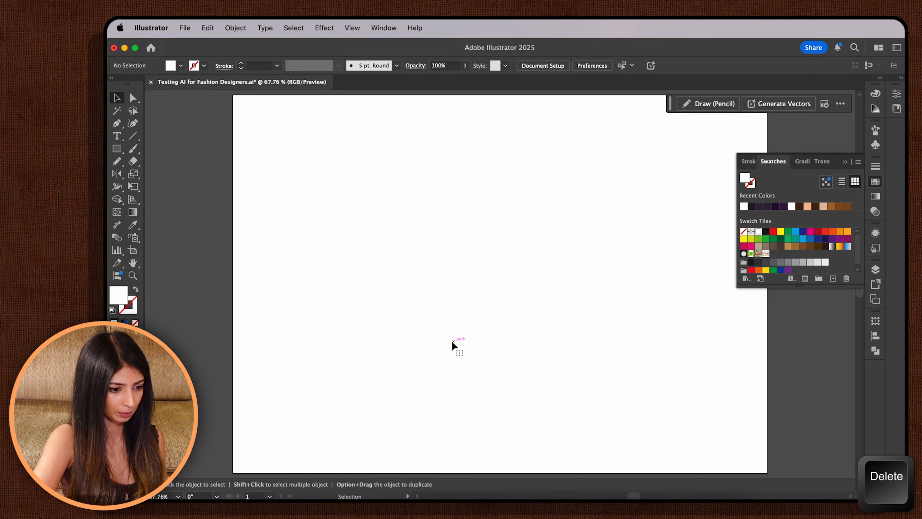
Step: Draw a rectangle covering the entire artboard with the default fill and stroke, and fill it with the new floral pattern swatch
{"action": "key", "text": "m"}
{"action": "key", "text": "d"}
{"action": "mouse_move", "coordinate": [233, 95]}
{"action": "left_mouse_down"}
{"action": "mouse_move", "coordinate": [325, 181]}
{"action": "mouse_move", "coordinate": [581, 363]}
{"action": "mouse_move", "coordinate": [772, 481]}
{"action": "left_mouse_up"}
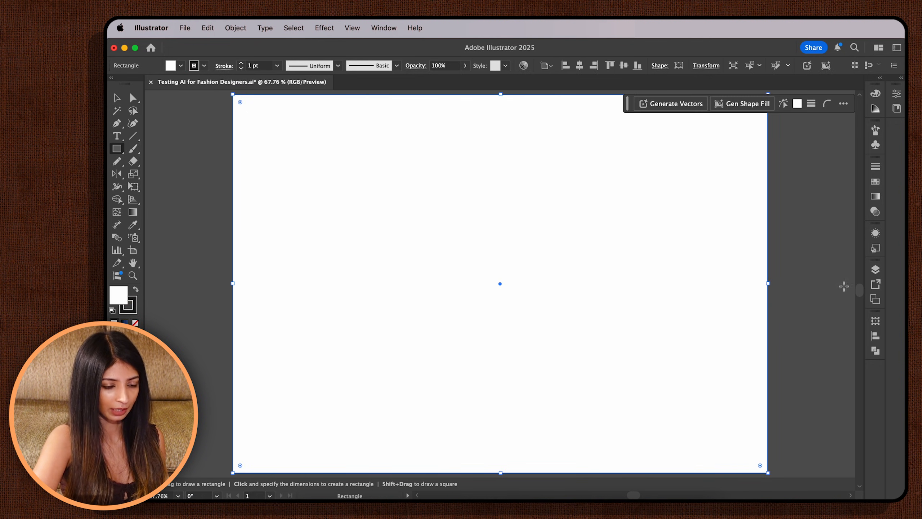
{"action": "left_click", "coordinate": [876, 182]}
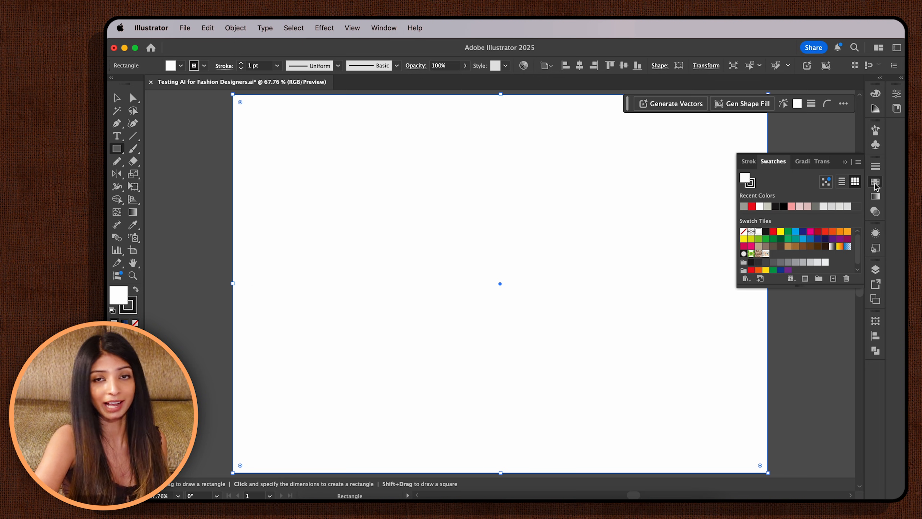
{"action": "left_click", "coordinate": [767, 253]}
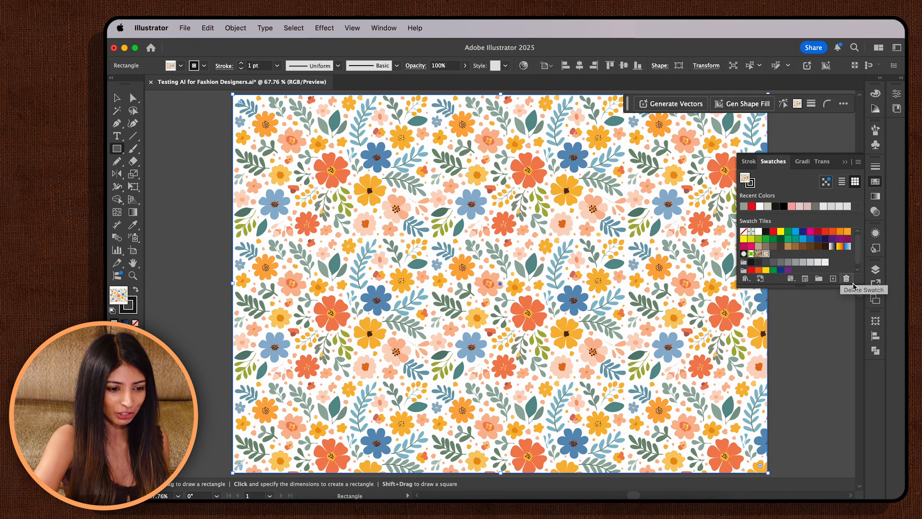
Step: Add a second artboard to the document
{"action": "left_click", "coordinate": [876, 299]}
{"action": "left_click", "coordinate": [833, 364]}
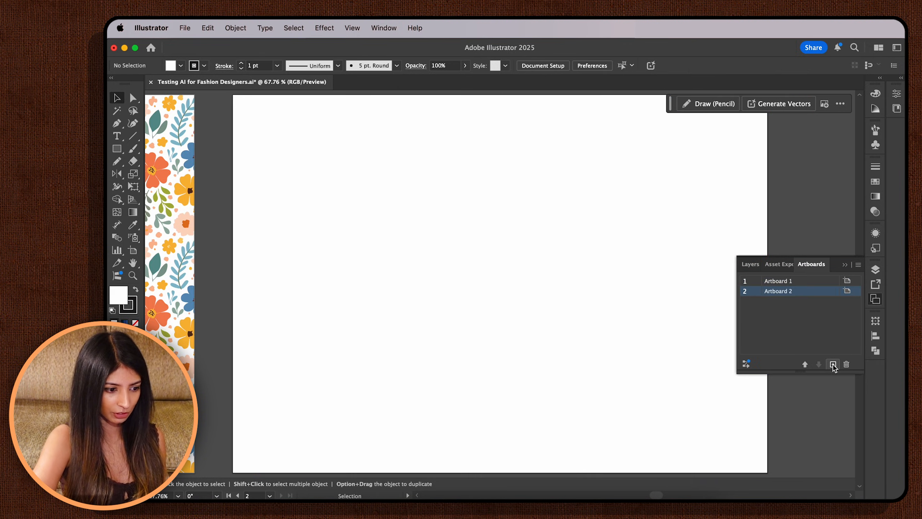
Step: Place the floral pattern's tile artwork on the second artboard and make a new pattern from it
{"action": "left_click", "coordinate": [876, 181]}
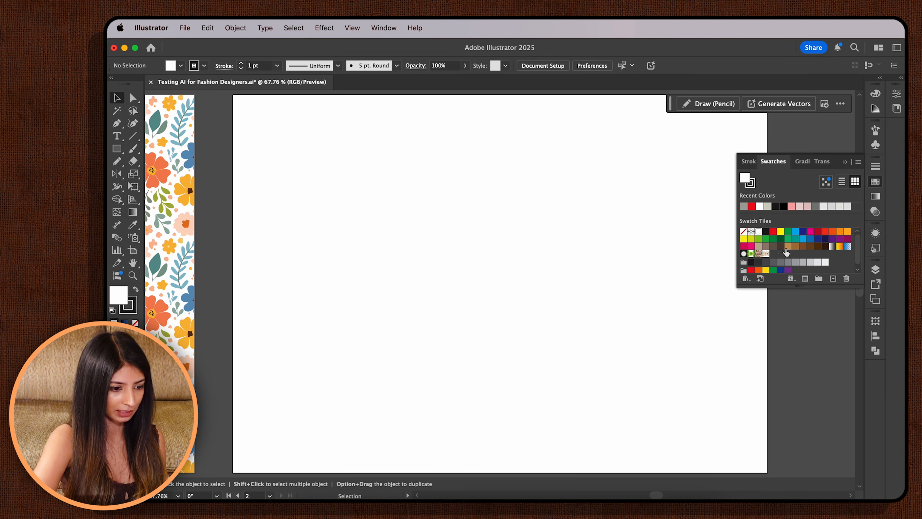
{"action": "key", "text": "super+v"}
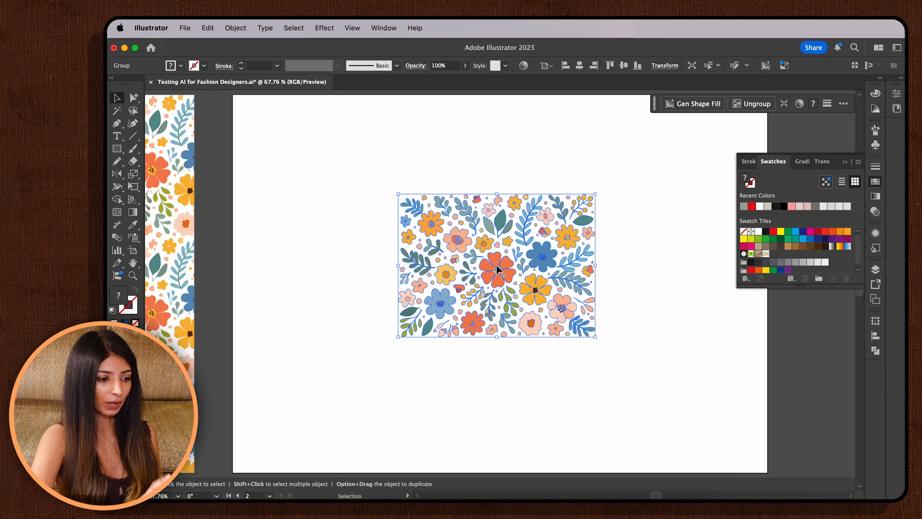
{"action": "left_click", "coordinate": [235, 28]}
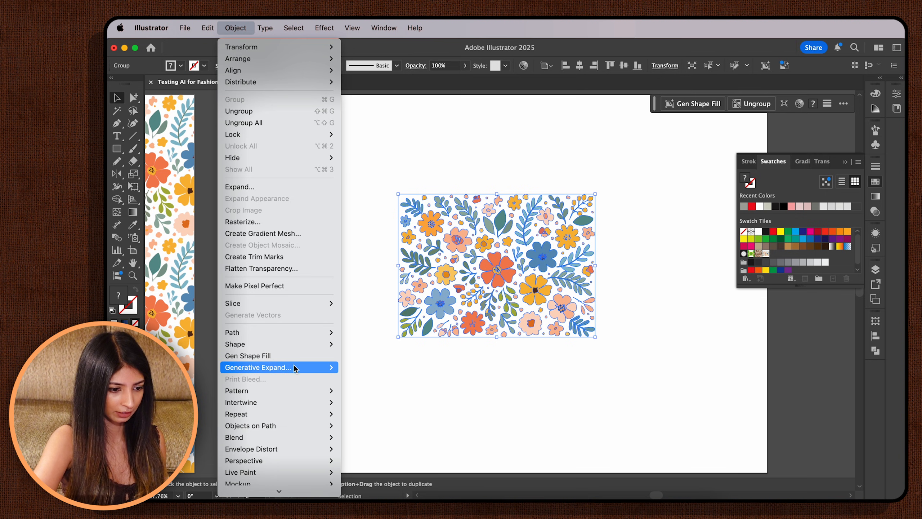
{"action": "mouse_move", "coordinate": [298, 392]}
{"action": "left_click", "coordinate": [369, 392]}
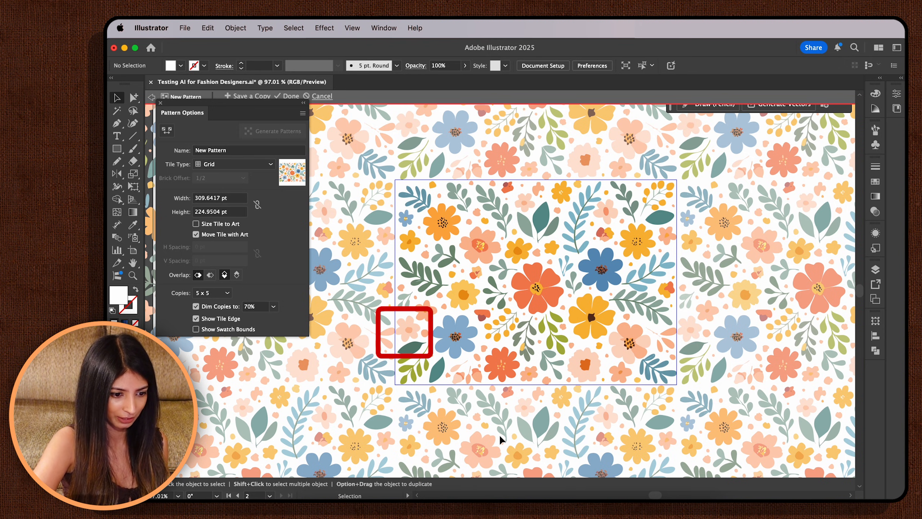
Step: Delete the pale pink flower at the pattern tile's left edge and reposition the small motifs and leaves along both side edges
{"action": "left_click", "coordinate": [405, 329]}
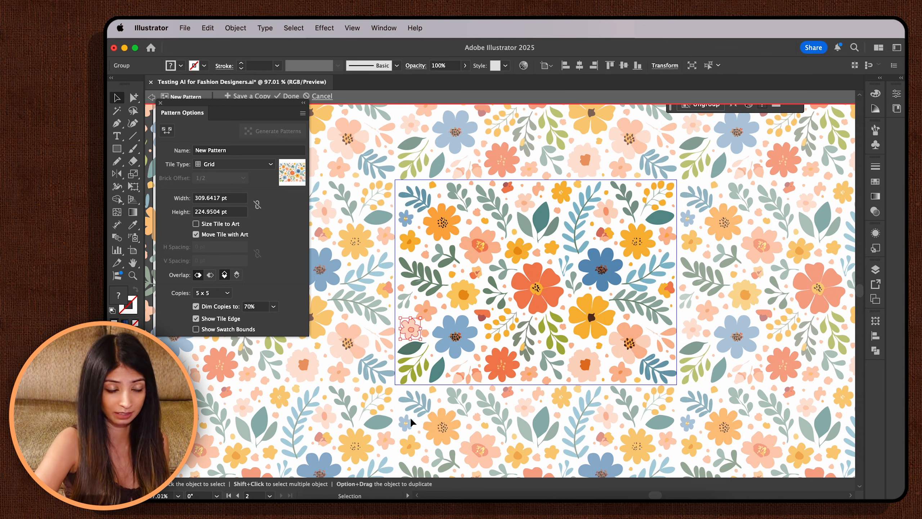
{"action": "key", "text": "BackSpace"}
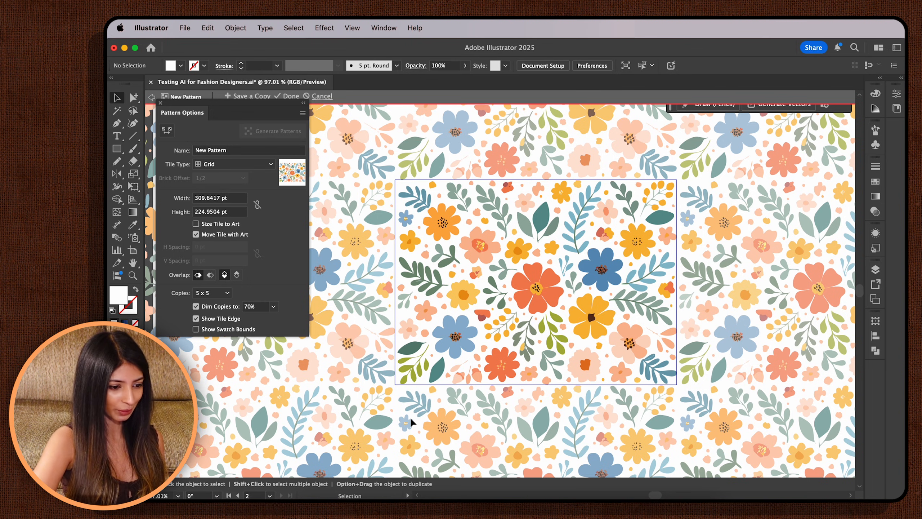
{"action": "left_click_drag", "start_coordinate": [416, 372], "coordinate": [417, 376]}
{"action": "left_click_drag", "start_coordinate": [668, 236], "coordinate": [670, 238]}
{"action": "left_click_drag", "start_coordinate": [673, 318], "coordinate": [677, 318]}
{"action": "left_click_drag", "start_coordinate": [668, 331], "coordinate": [671, 332]}
{"action": "left_click", "coordinate": [599, 346]}
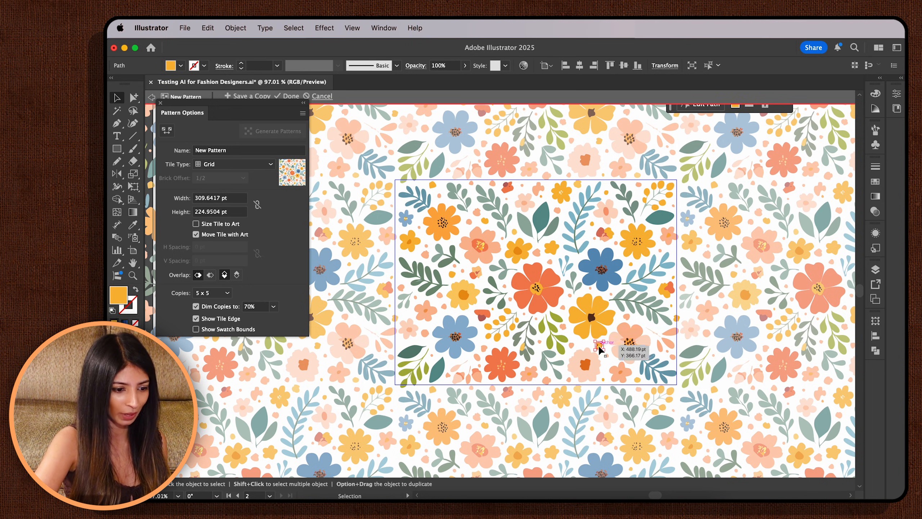
{"action": "left_click_drag", "start_coordinate": [599, 346], "coordinate": [398, 342]}
{"action": "left_click_drag", "start_coordinate": [425, 207], "coordinate": [421, 208]}
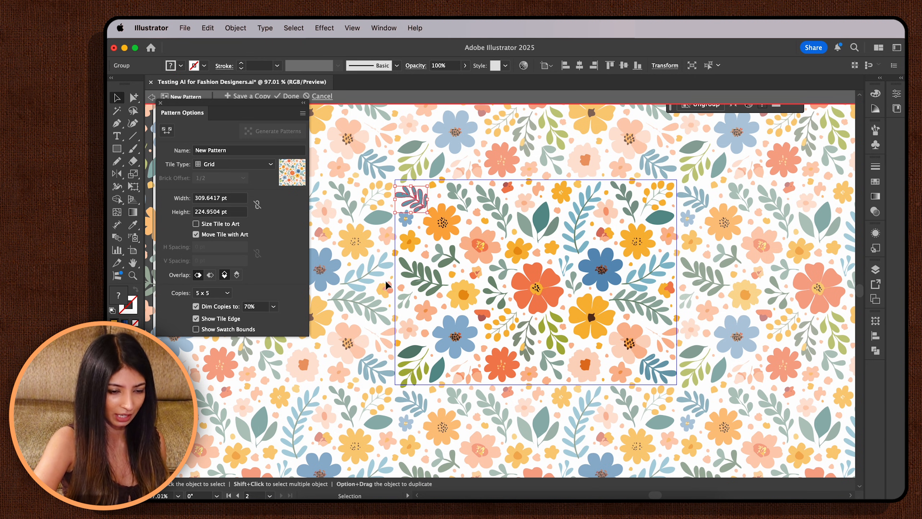
Step: Adjust the flowers and small motifs along the pattern tile's lower and upper edges to even out the repeat
{"action": "left_click", "coordinate": [467, 424]}
{"action": "key", "text": "super+0"}
{"action": "left_click", "coordinate": [537, 344]}
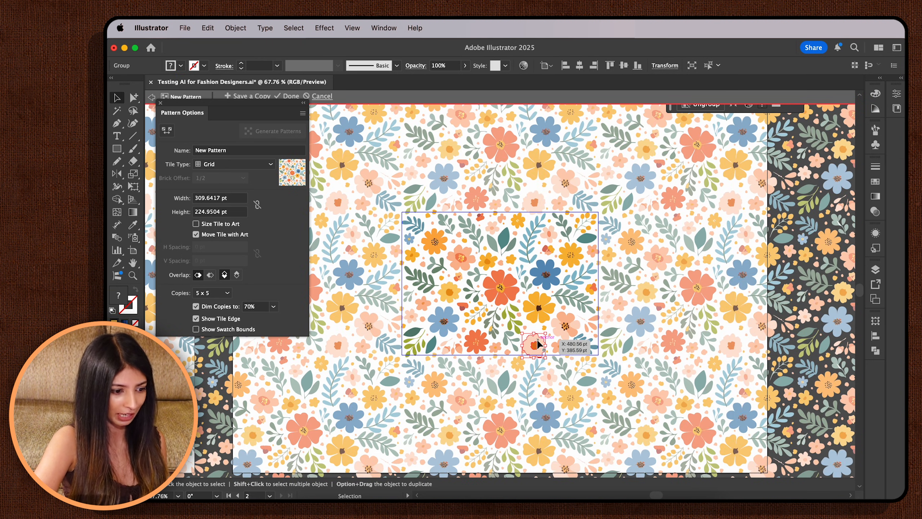
{"action": "key", "text": "Delete"}
{"action": "left_click", "coordinate": [533, 345]}
{"action": "key", "text": "Delete"}
{"action": "left_click", "coordinate": [482, 217]}
{"action": "key", "text": "Delete"}
{"action": "left_click", "coordinate": [482, 341]}
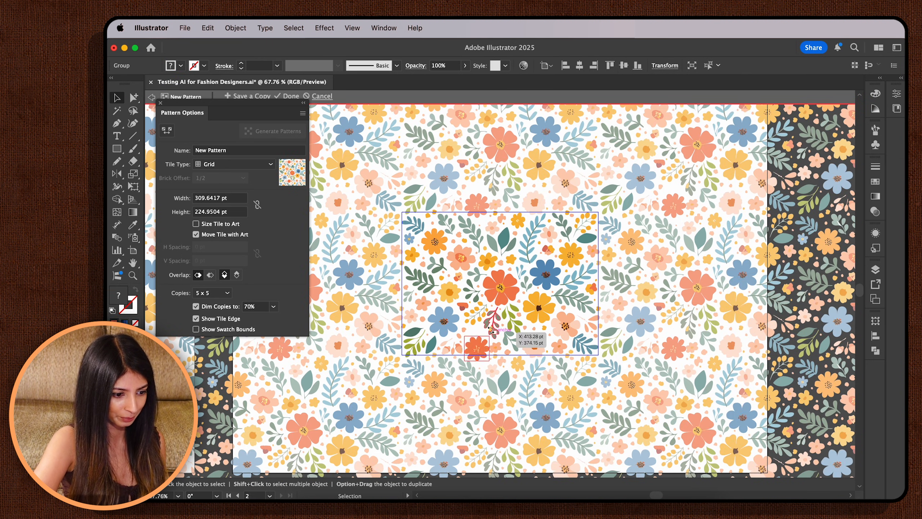
{"action": "key", "text": "v"}
{"action": "left_click", "coordinate": [471, 338]}
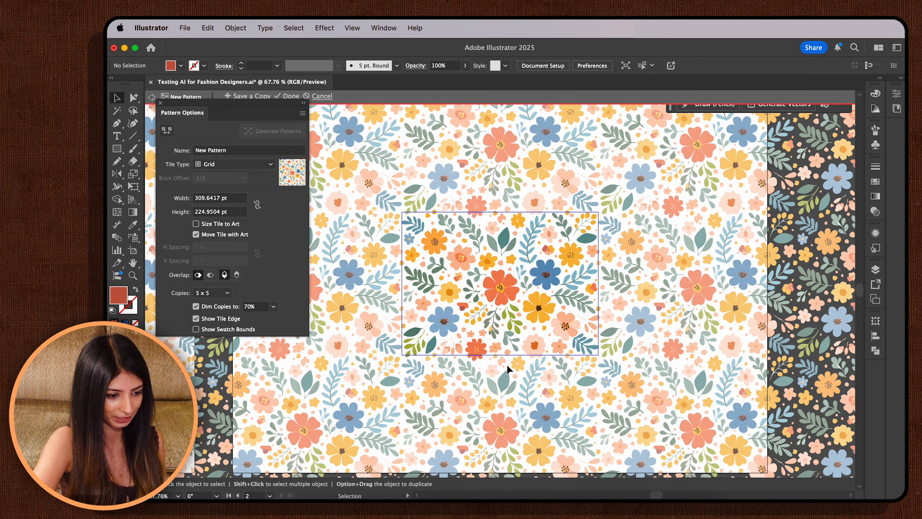
Step: Move a small grey-green motif toward the right side of the tile and finish editing the pattern
{"action": "left_click", "coordinate": [876, 181]}
{"action": "left_click", "coordinate": [406, 299]}
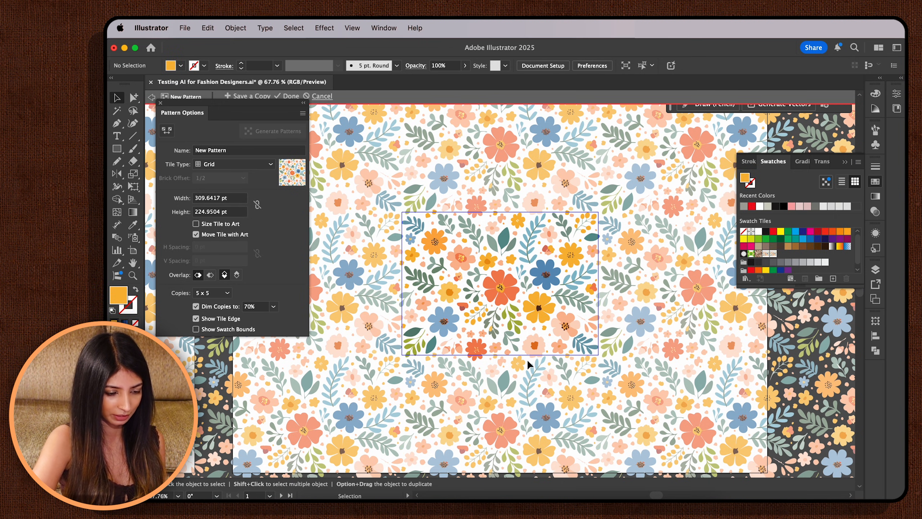
{"action": "key", "text": "shift+Tab"}
{"action": "left_click", "coordinate": [491, 292]}
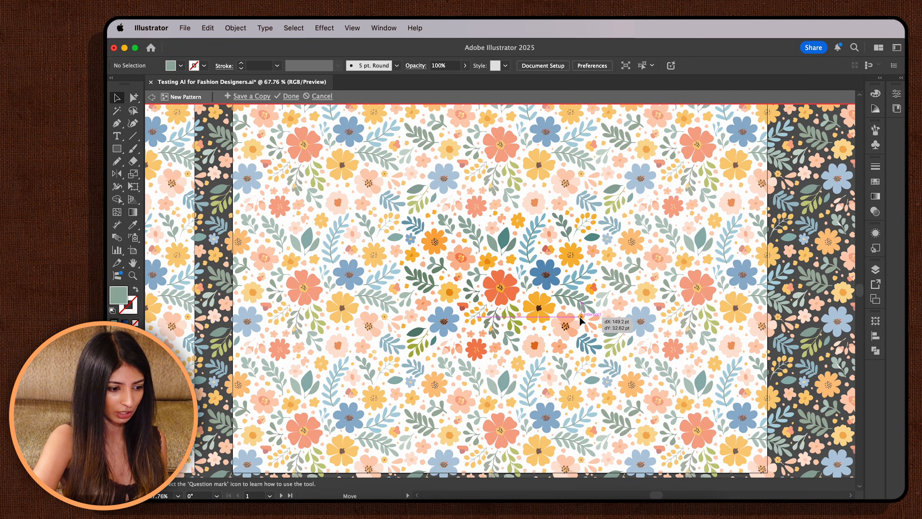
{"action": "key", "text": "super+a"}
{"action": "left_click", "coordinate": [291, 97]}
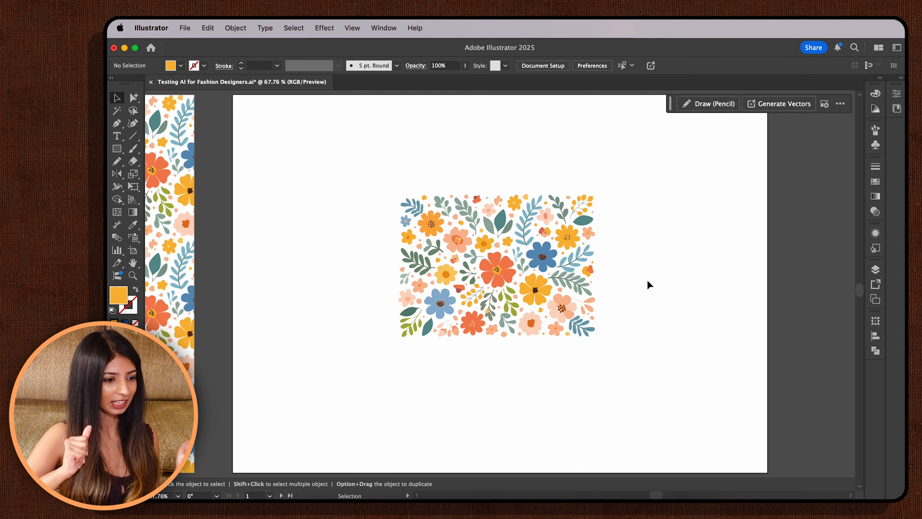
Step: Fill the rectangle on the first artboard with the edited New Pattern swatch
{"action": "scroll", "coordinate": [647, 279], "scroll_direction": "left", "scroll_amount": 10}
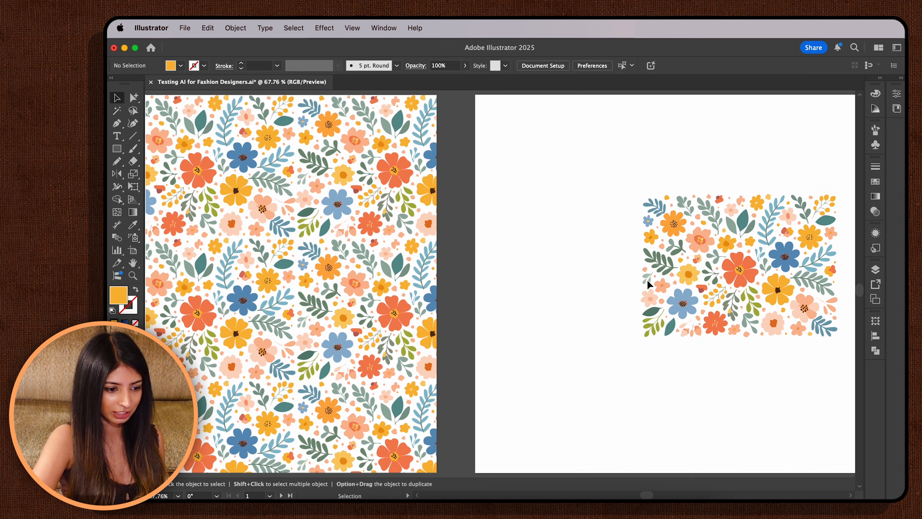
{"action": "scroll", "coordinate": [647, 279], "scroll_direction": "left", "scroll_amount": 12}
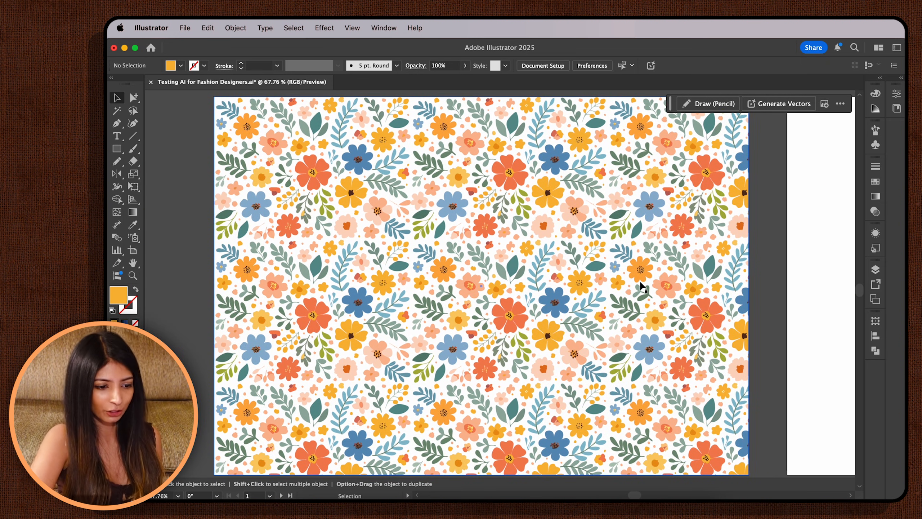
{"action": "left_click", "coordinate": [640, 283]}
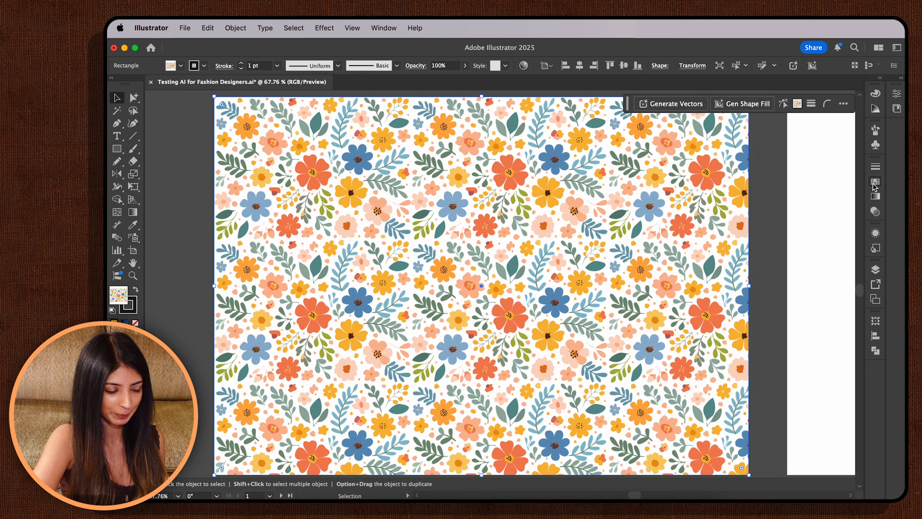
{"action": "left_click", "coordinate": [875, 183]}
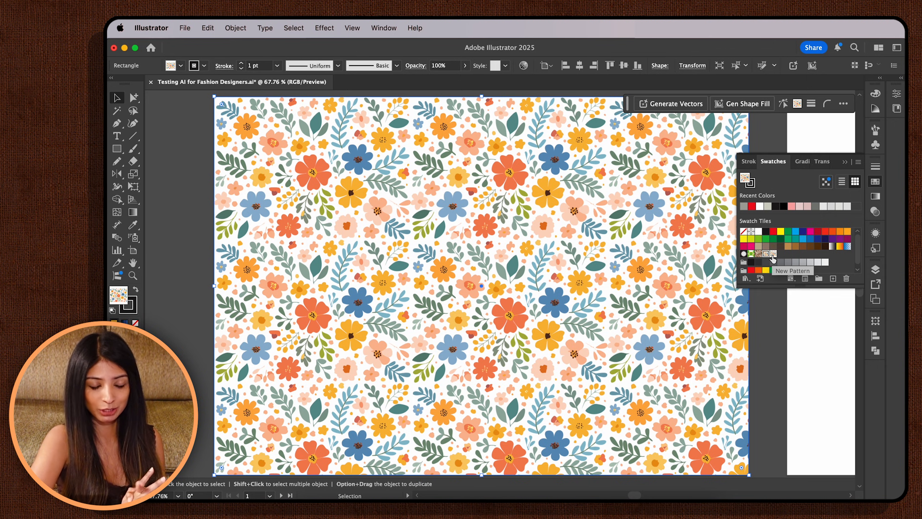
{"action": "left_click", "coordinate": [773, 255]}
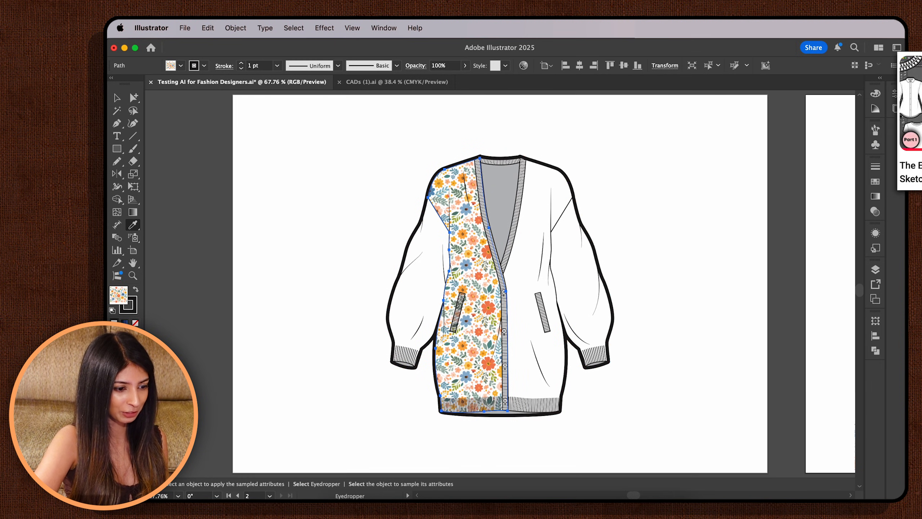
Step: Apply the sampled floral pattern fill to the cardigan's other front panel with the Eyedropper
{"action": "left_click", "coordinate": [528, 278]}
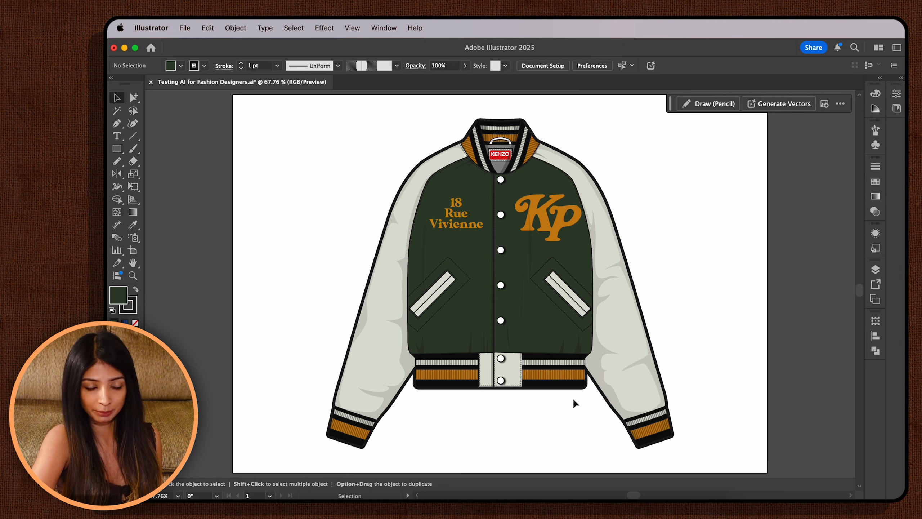
Step: Use Generative Recolor on the varsity jacket with the Terracotta desert sample prompt and apply the teal variation with peach sleeves
{"action": "left_click", "coordinate": [539, 335]}
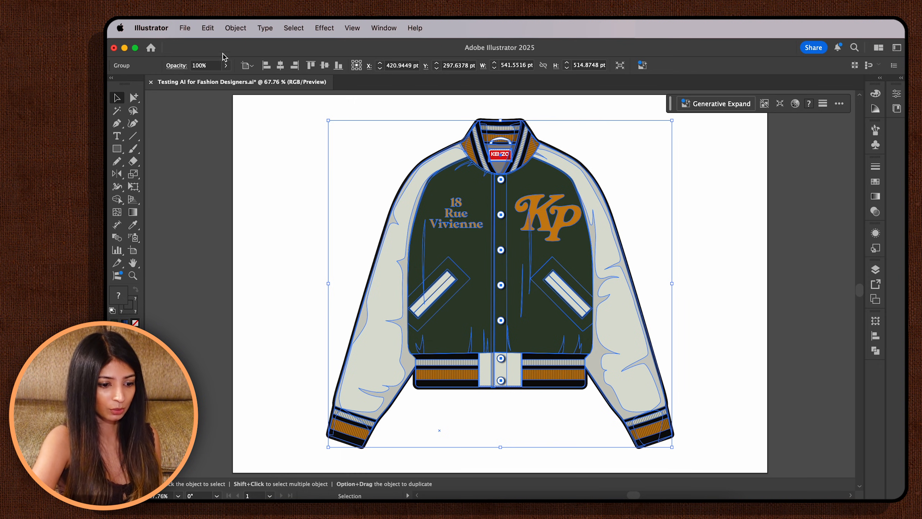
{"action": "left_click", "coordinate": [209, 29]}
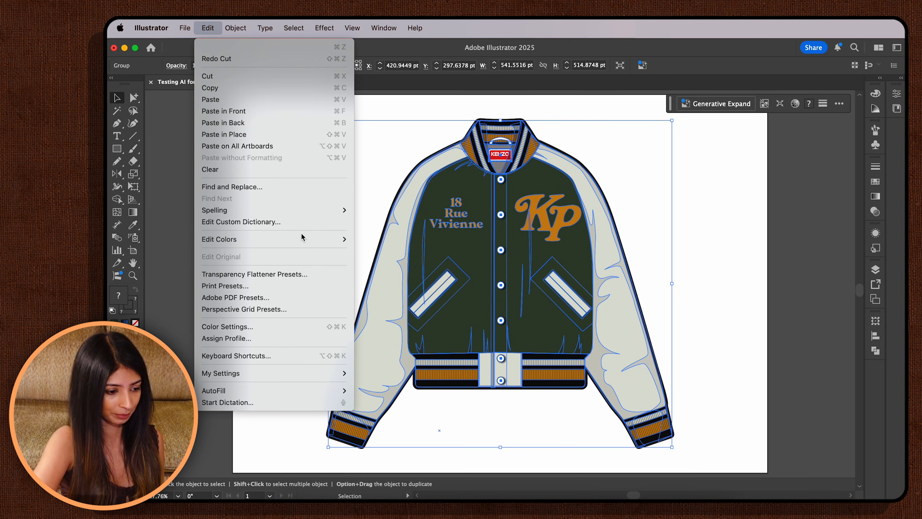
{"action": "mouse_move", "coordinate": [309, 238]}
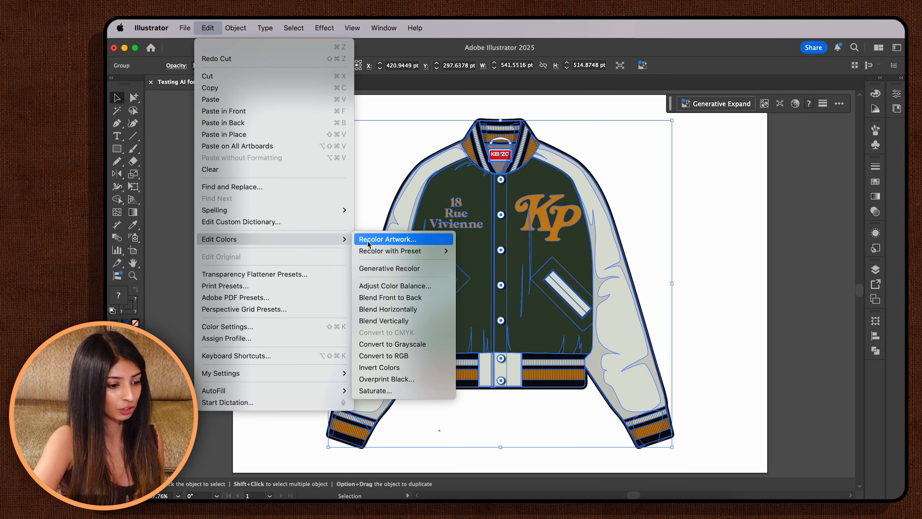
{"action": "left_click", "coordinate": [428, 273]}
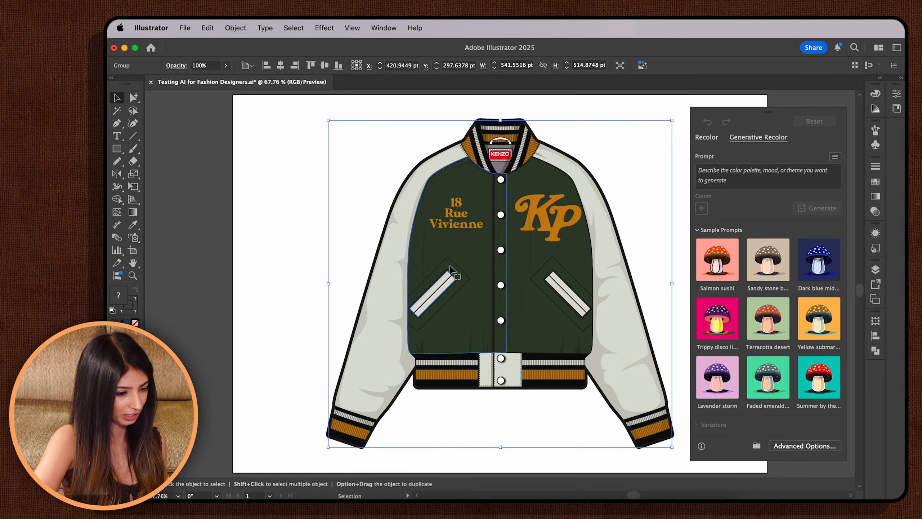
{"action": "left_click", "coordinate": [783, 308]}
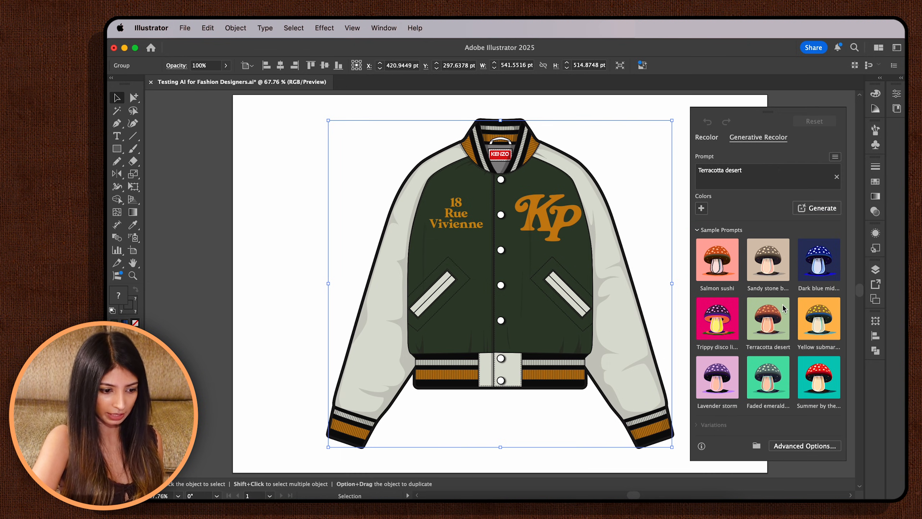
{"action": "left_click", "coordinate": [820, 210]}
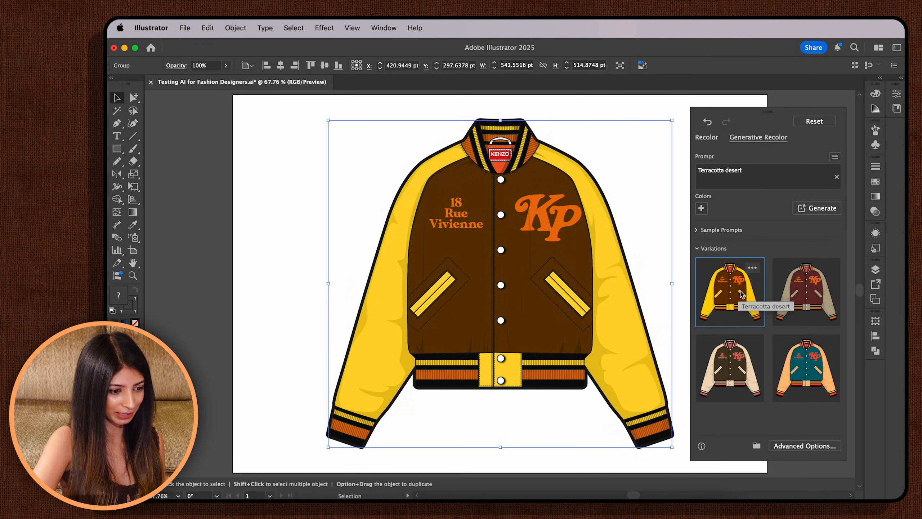
{"action": "left_click", "coordinate": [792, 297]}
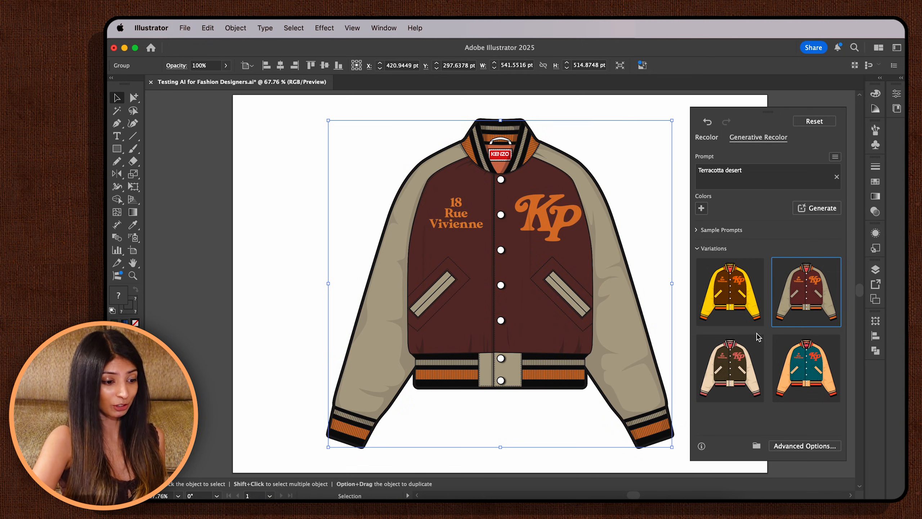
{"action": "left_click", "coordinate": [786, 361]}
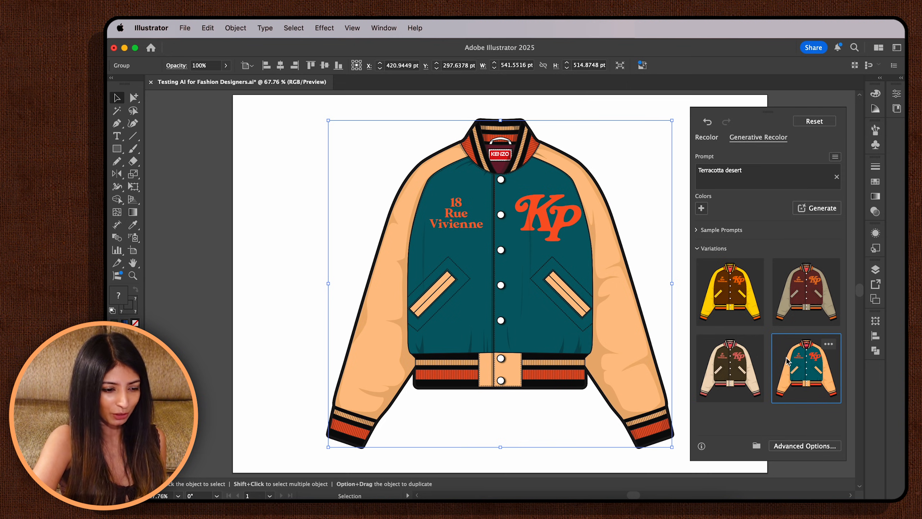
Step: Generate recolor variations with the Salmon sushi sample prompt, compare them and apply the black one with light grey sleeves
{"action": "left_click", "coordinate": [697, 249]}
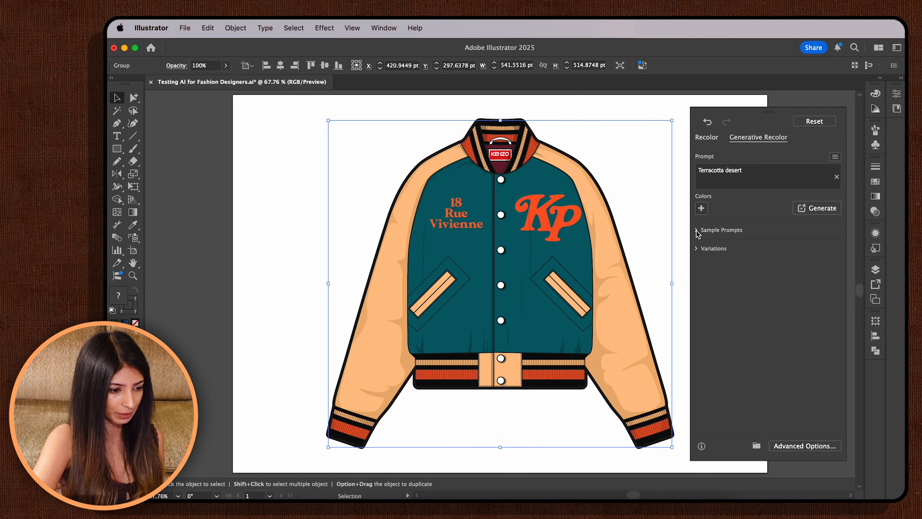
{"action": "left_click", "coordinate": [697, 230]}
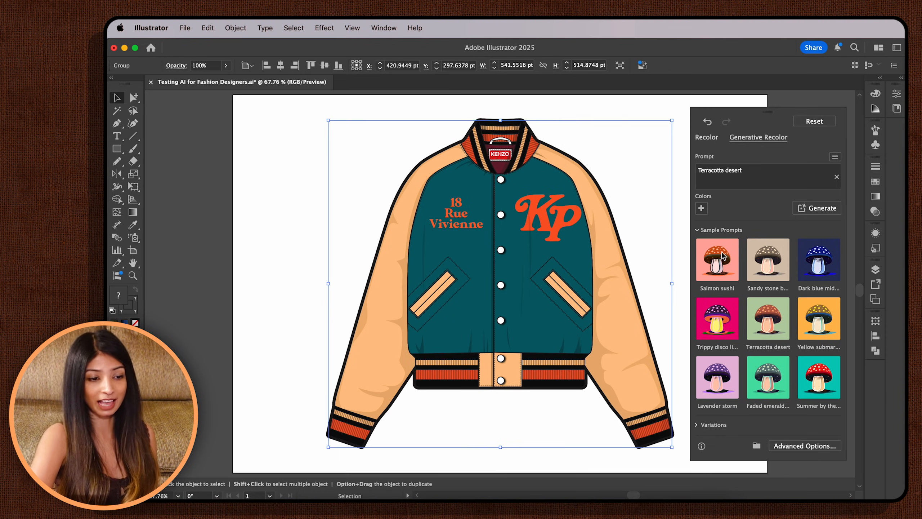
{"action": "left_click", "coordinate": [731, 265]}
{"action": "left_click", "coordinate": [799, 209]}
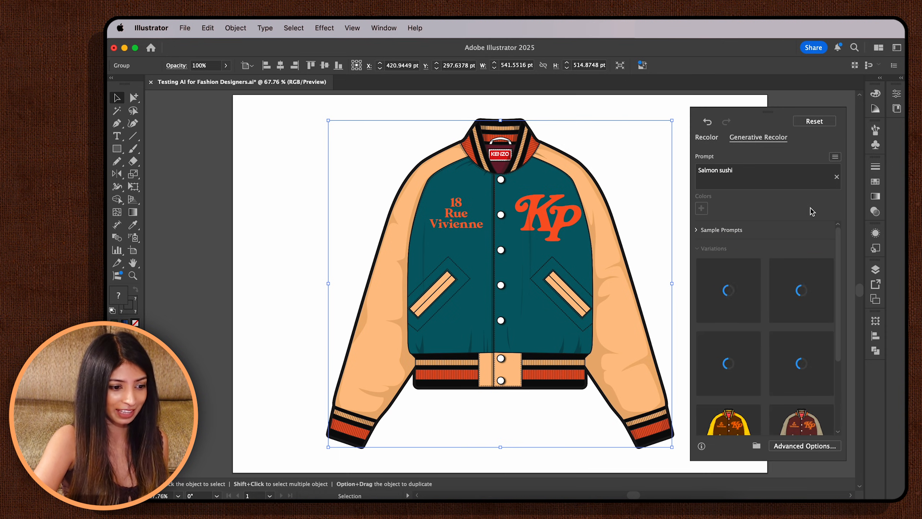
{"action": "left_click", "coordinate": [741, 279]}
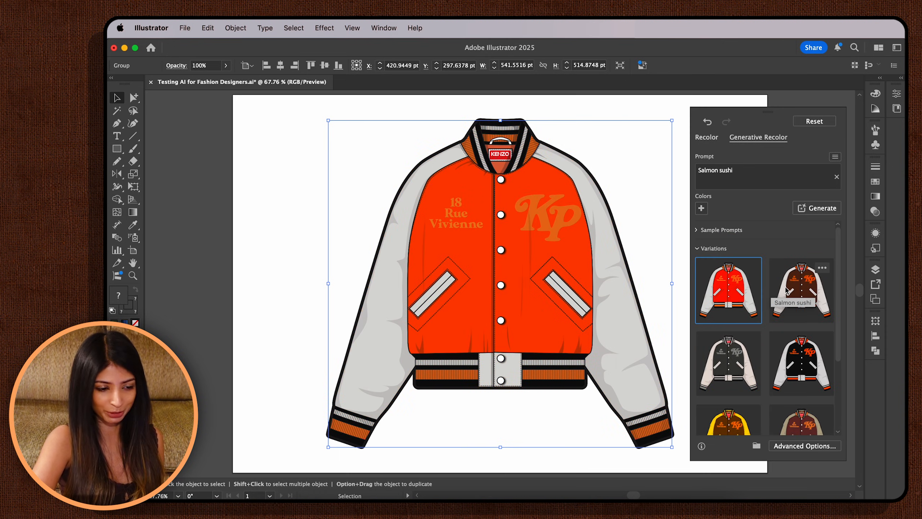
{"action": "left_click", "coordinate": [789, 290]}
{"action": "left_click", "coordinate": [741, 345]}
{"action": "left_click", "coordinate": [812, 351]}
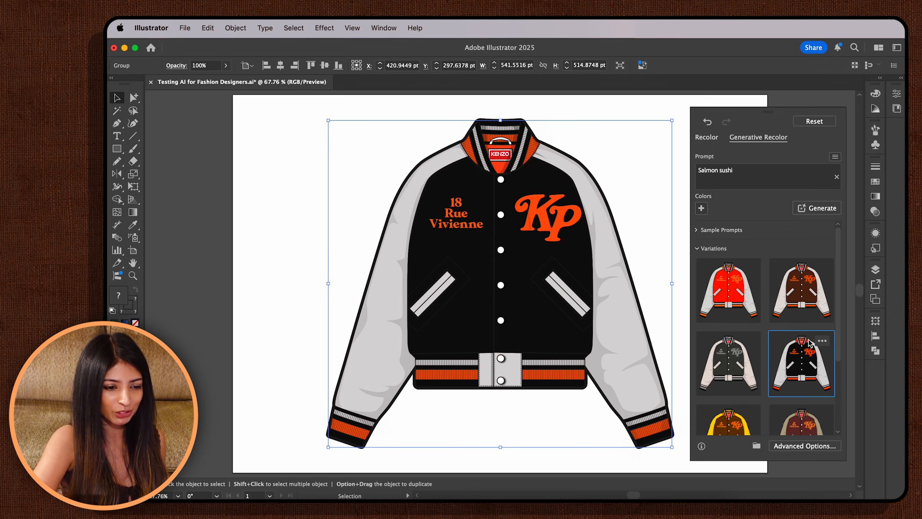
{"action": "mouse_move", "coordinate": [840, 323]}
{"action": "left_mouse_down"}
{"action": "mouse_move", "coordinate": [842, 392]}
{"action": "mouse_move", "coordinate": [836, 321]}
{"action": "left_mouse_up"}
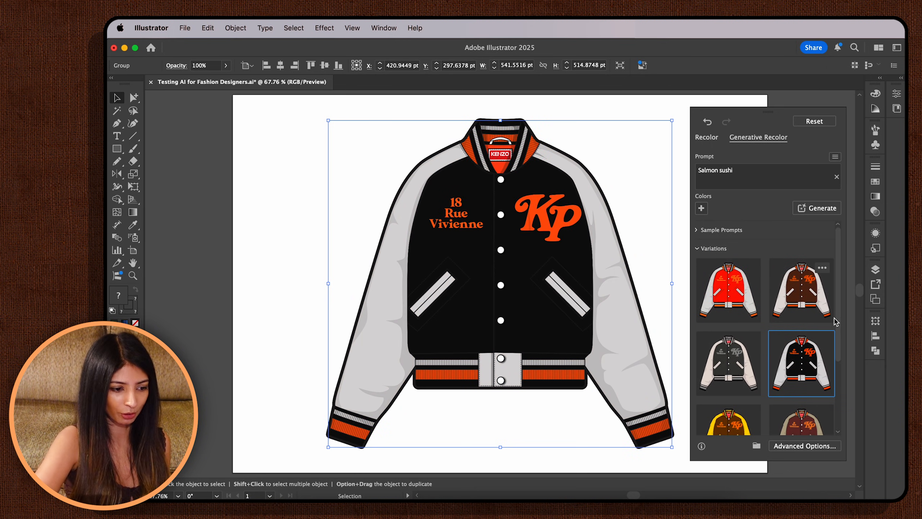
Step: Generate new jacket color variations from the custom prompt "loud psychedelia"
{"action": "left_click", "coordinate": [755, 173]}
{"action": "type", "text": "loud psychedelia"}
{"action": "key", "text": "Return"}
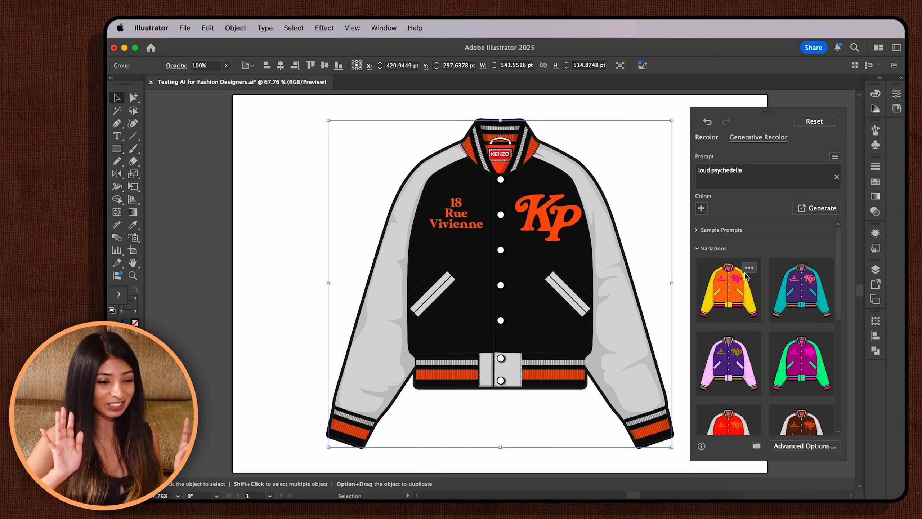
Step: Compare the loud psychedelia variations on the varsity jacket and apply the magenta one with bright green sleeves
{"action": "left_click", "coordinate": [737, 305]}
{"action": "left_click", "coordinate": [790, 297]}
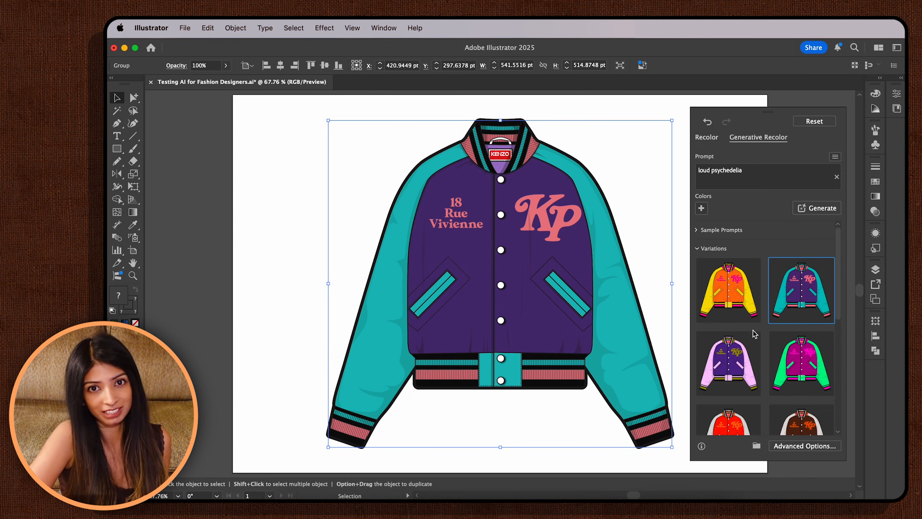
{"action": "left_click", "coordinate": [736, 358]}
{"action": "left_click", "coordinate": [788, 362]}
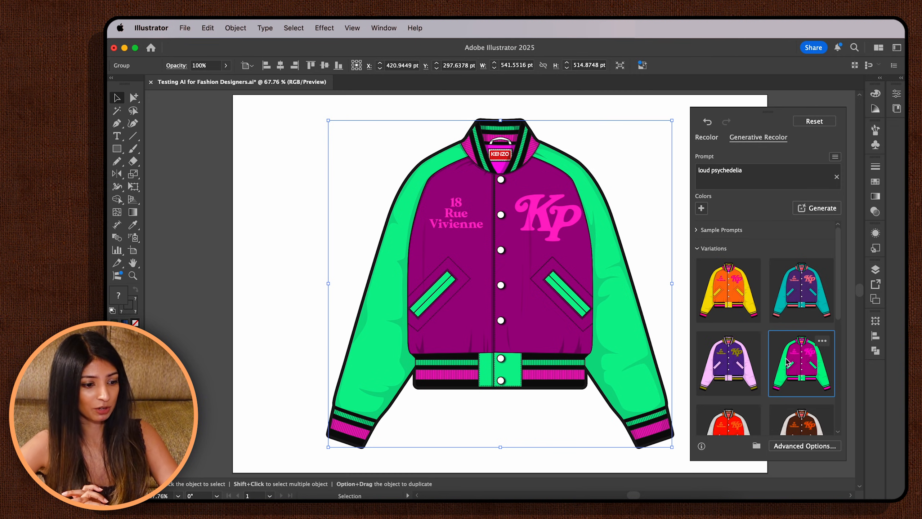
Step: Add taupe, beige, black and dark brown swatches as guide colors for the prompt and generate new jacket variations
{"action": "left_click", "coordinate": [702, 208]}
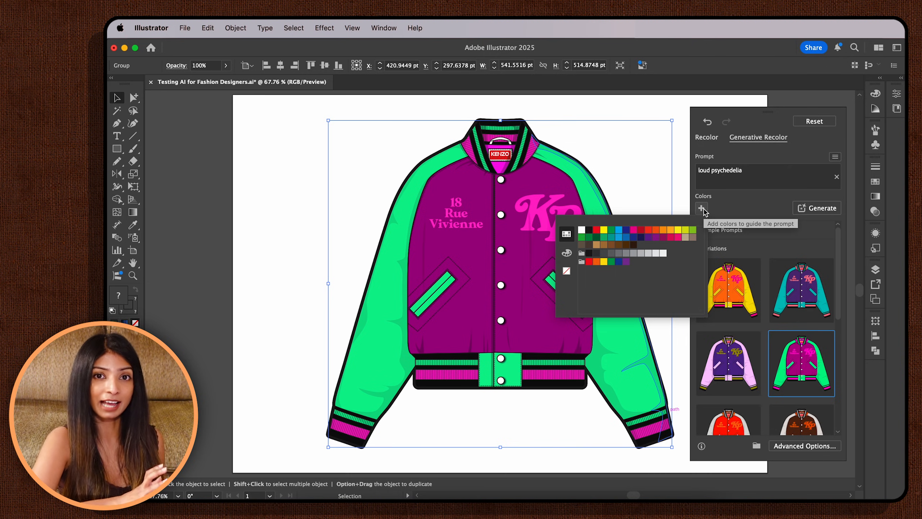
{"action": "left_click", "coordinate": [694, 237]}
{"action": "left_click", "coordinate": [718, 209]}
{"action": "left_click", "coordinate": [704, 237]}
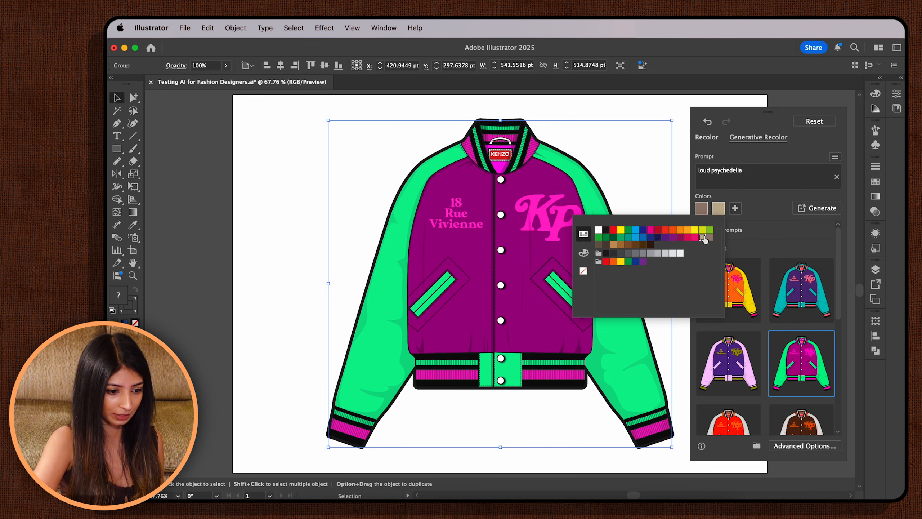
{"action": "left_click", "coordinate": [735, 208]}
{"action": "left_click", "coordinate": [623, 229]}
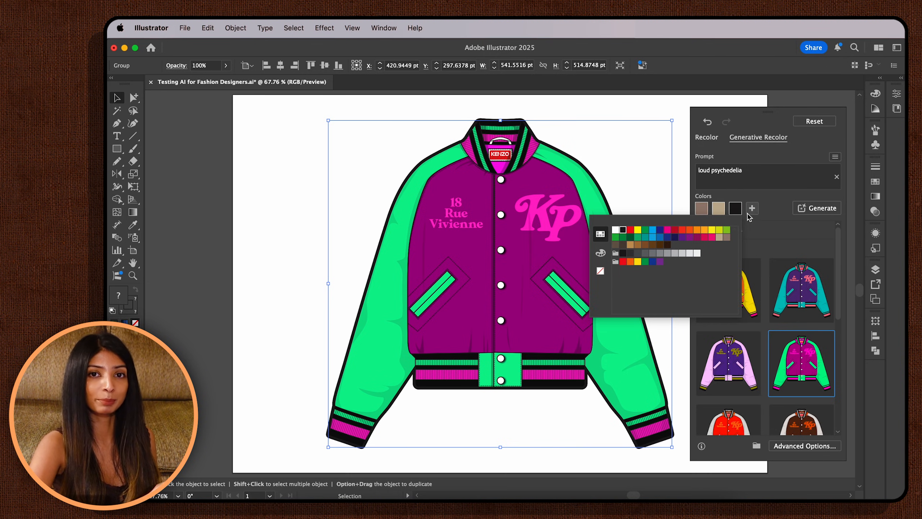
{"action": "left_click", "coordinate": [667, 245]}
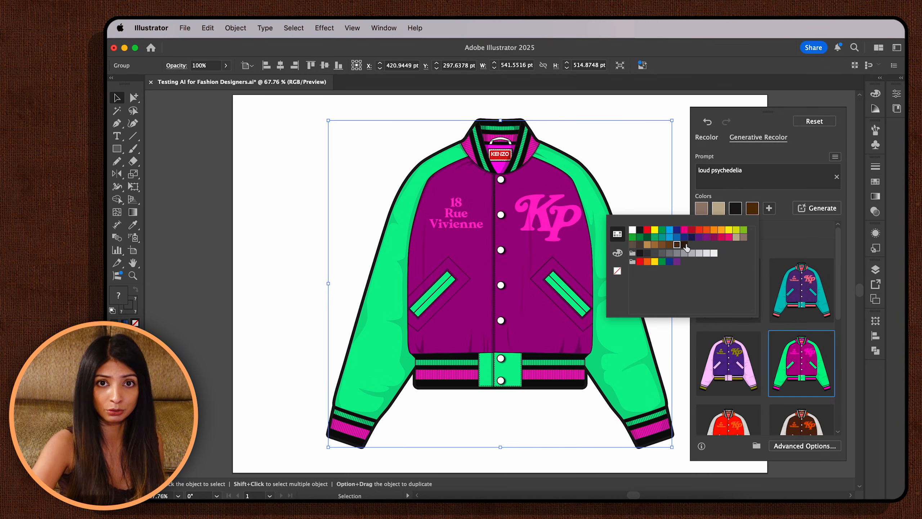
{"action": "left_click", "coordinate": [809, 209]}
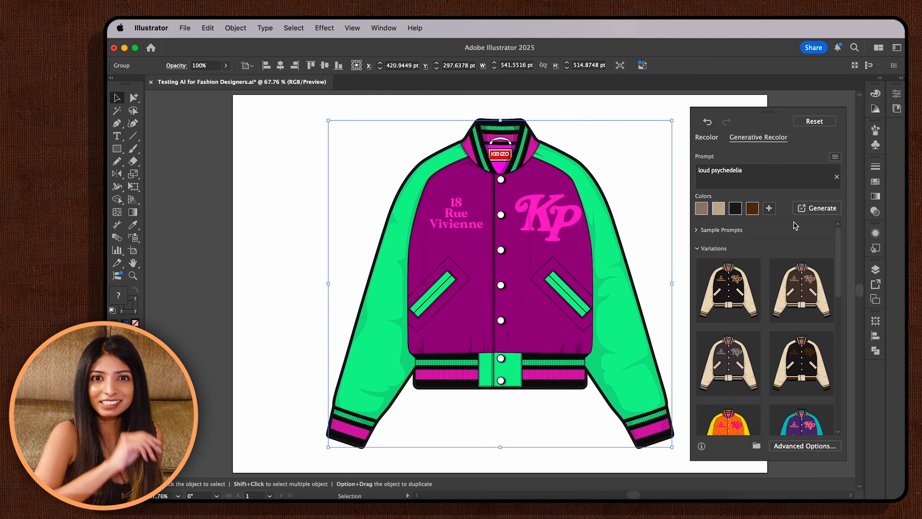
Step: Compare the new neutral-toned jacket variations and apply the black one with cream sleeves and dark brown lettering
{"action": "left_click", "coordinate": [732, 294]}
{"action": "left_click", "coordinate": [794, 292]}
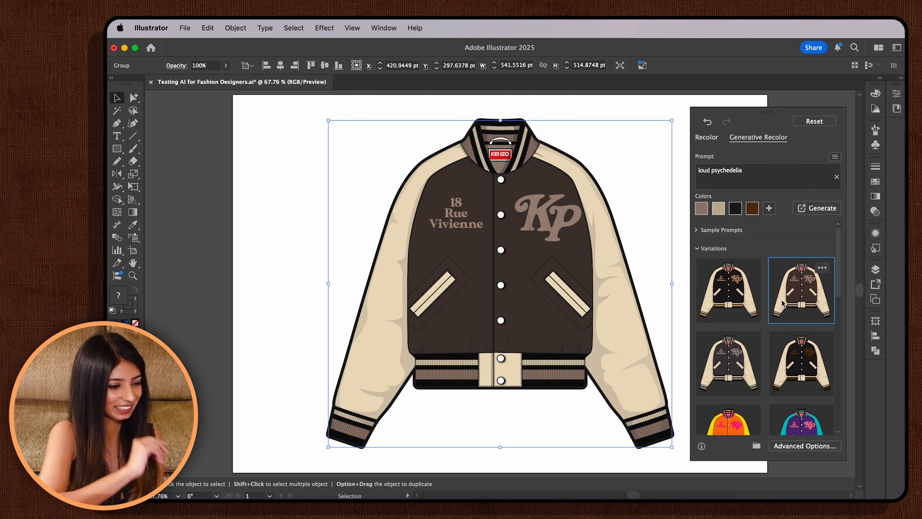
{"action": "left_click", "coordinate": [795, 361]}
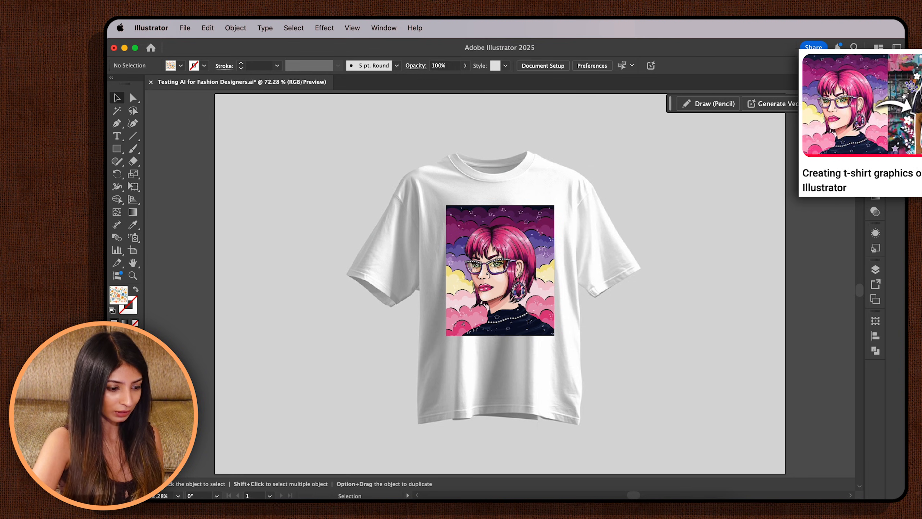
Step: Create a mockup from the white T-shirt photo and the pink-haired portrait artwork
{"action": "left_click", "coordinate": [752, 373]}
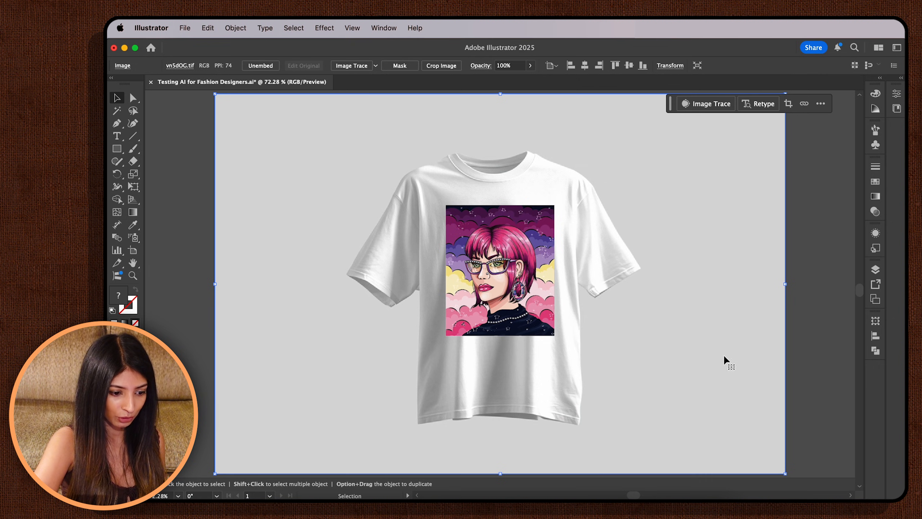
{"action": "left_click", "coordinate": [548, 305], "text": "shift"}
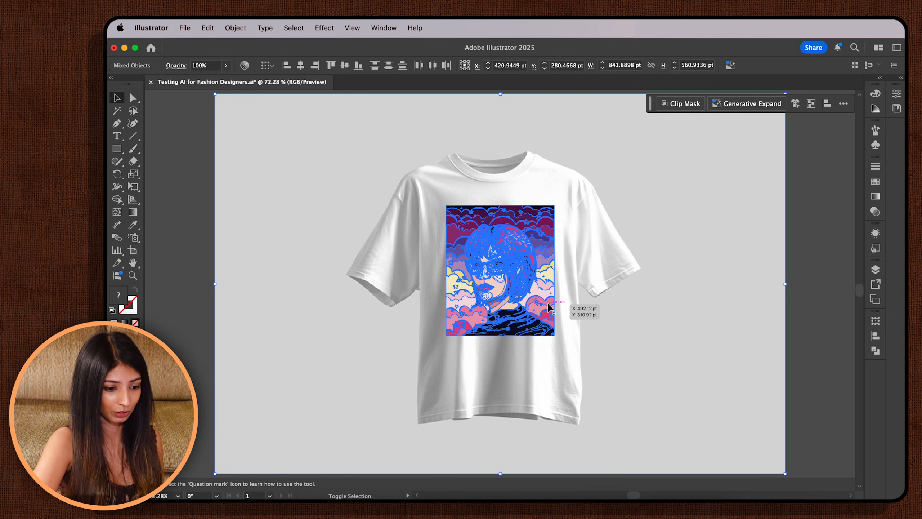
{"action": "right_click", "coordinate": [550, 307]}
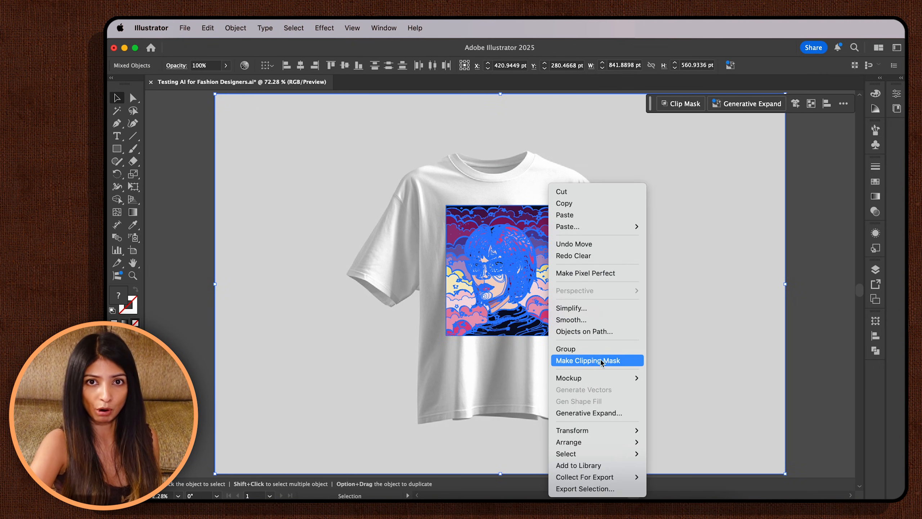
{"action": "mouse_move", "coordinate": [612, 379]}
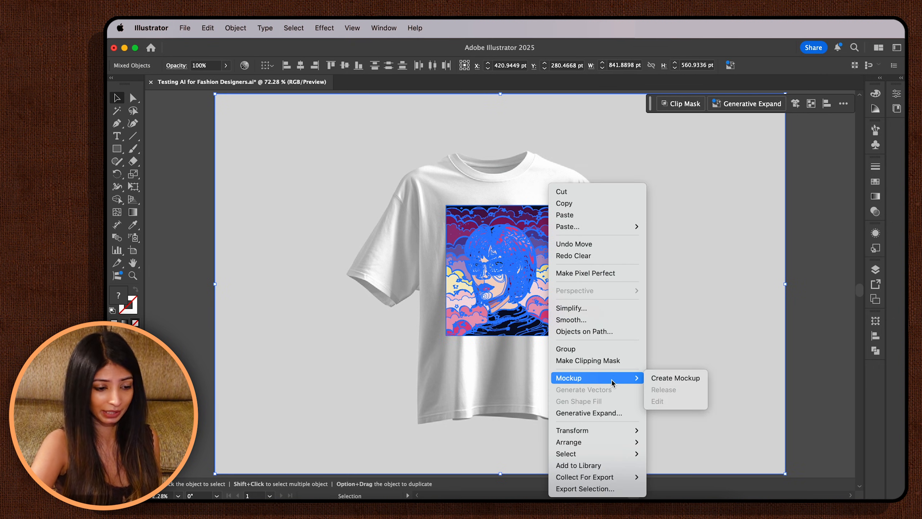
{"action": "left_click", "coordinate": [648, 379]}
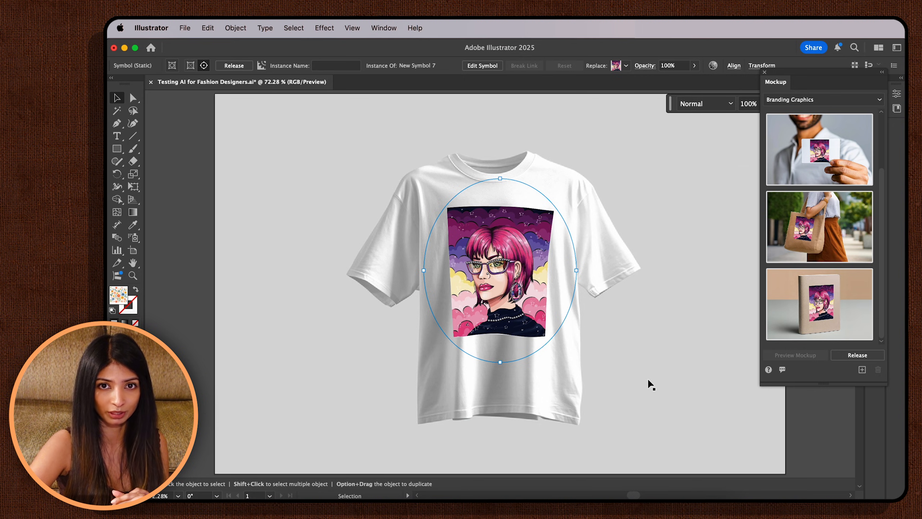
Step: Select the portrait artwork within the T-shirt mockup, set its blending mode to Multiply and deselect it
{"action": "key", "text": "a"}
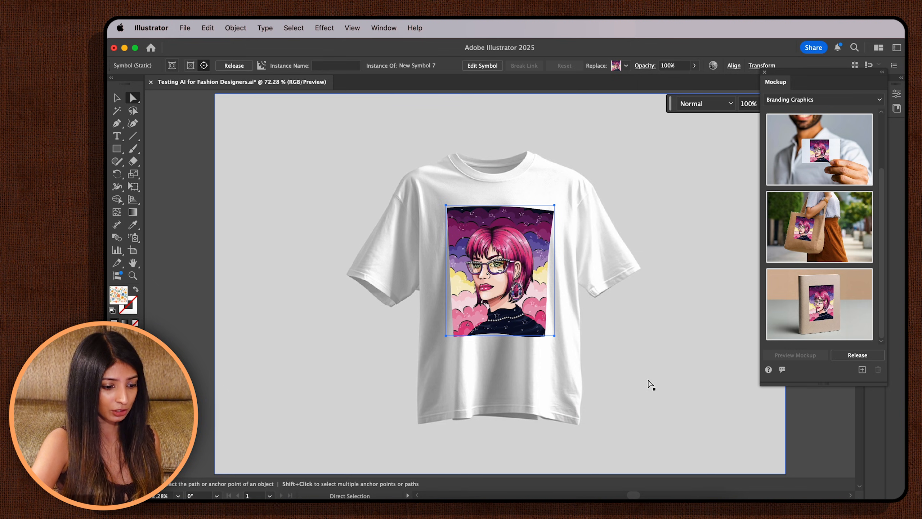
{"action": "left_click", "coordinate": [544, 305]}
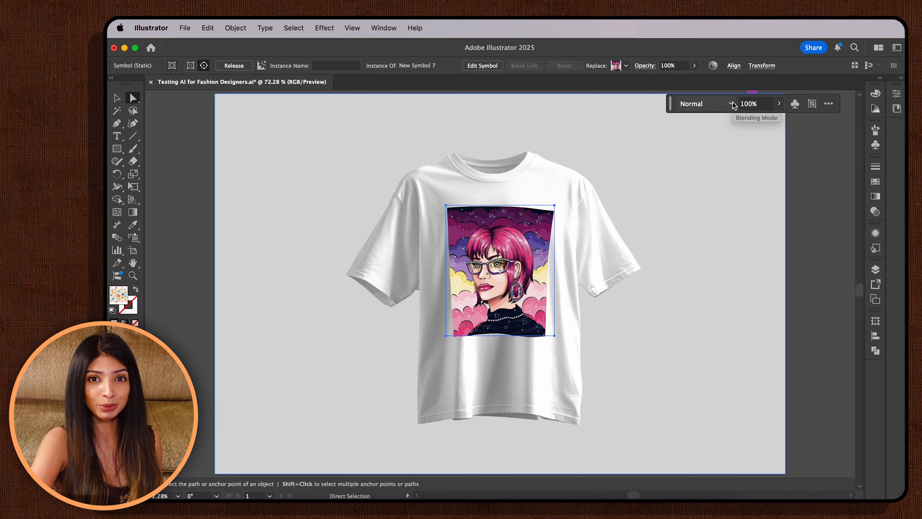
{"action": "left_click", "coordinate": [875, 215]}
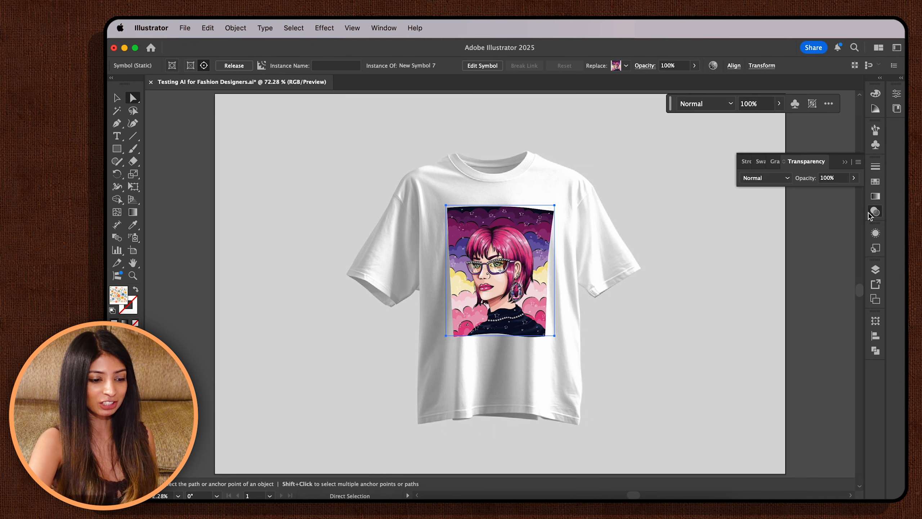
{"action": "left_click", "coordinate": [778, 179]}
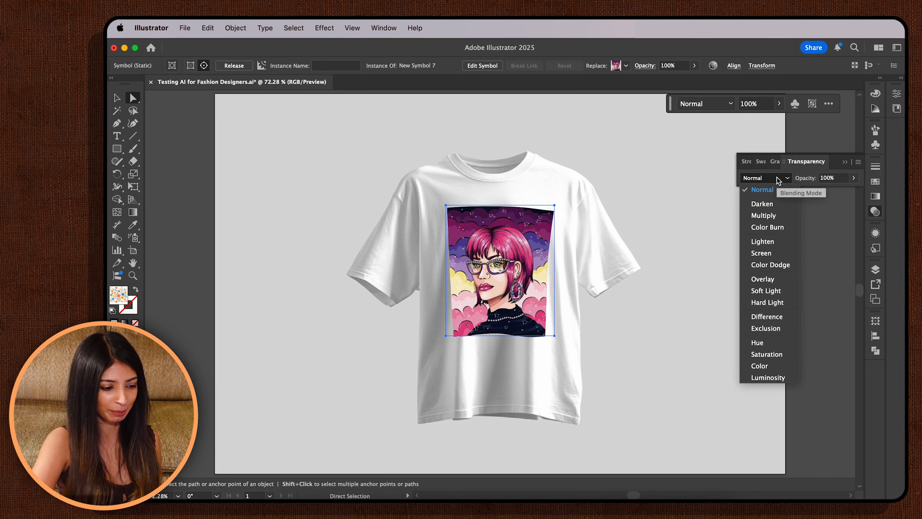
{"action": "left_click", "coordinate": [778, 216]}
{"action": "left_click", "coordinate": [810, 231]}
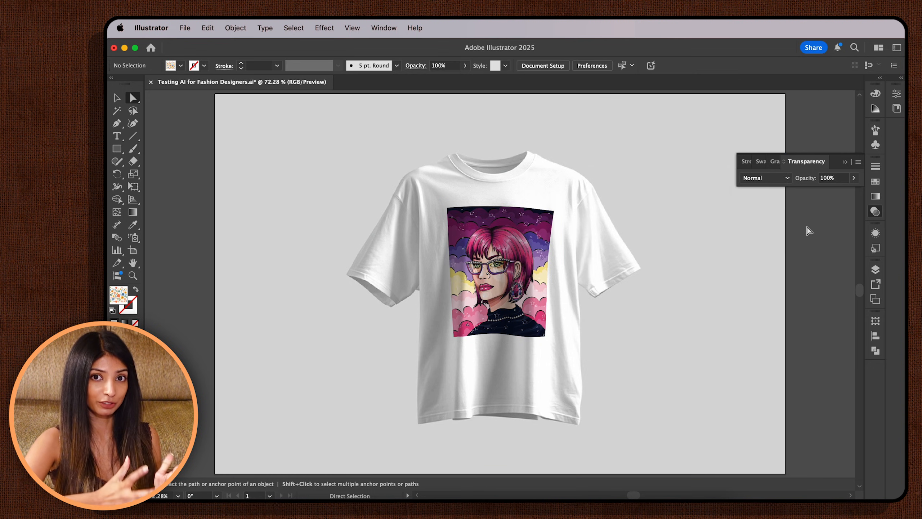